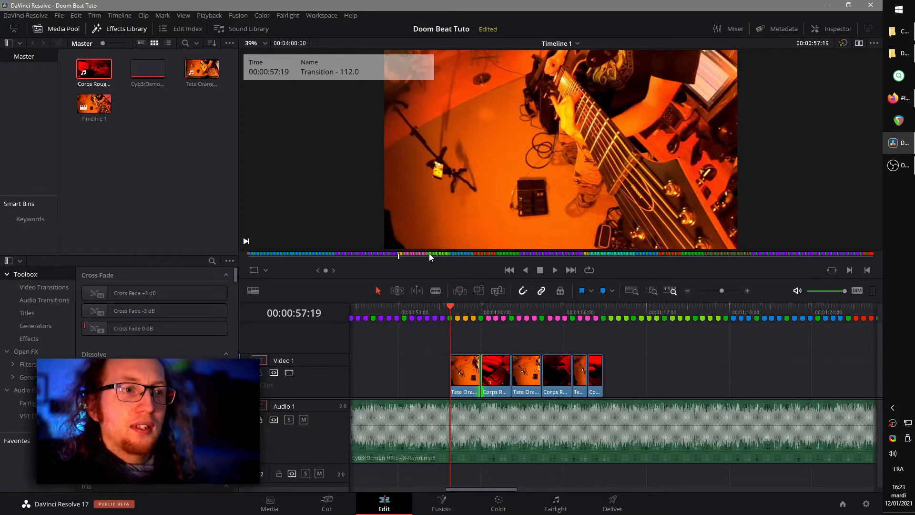
Examine the coloured markers and their names around the Video 1 clip cuts, from the Refrain through Transition to Massif sections.
{"action": "left_click", "coordinate": [481, 310]}
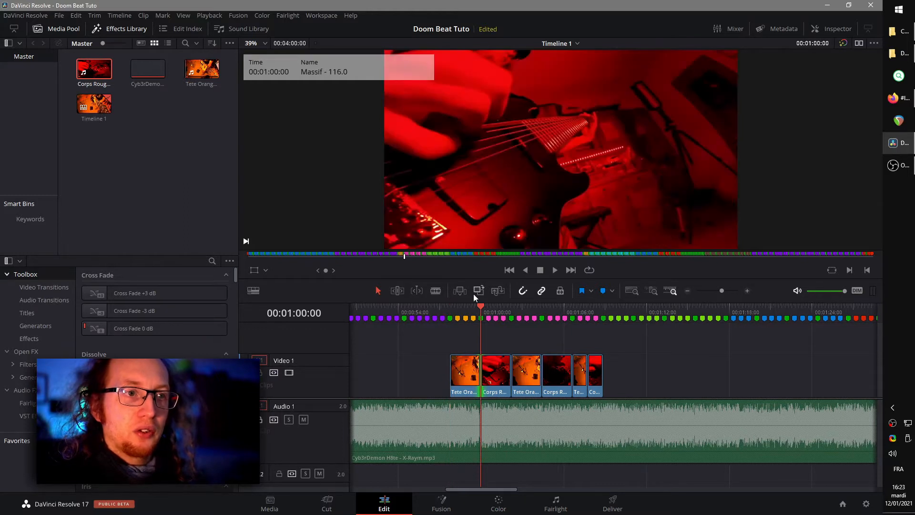
{"action": "left_click", "coordinate": [557, 310]}
{"action": "left_click", "coordinate": [451, 310]}
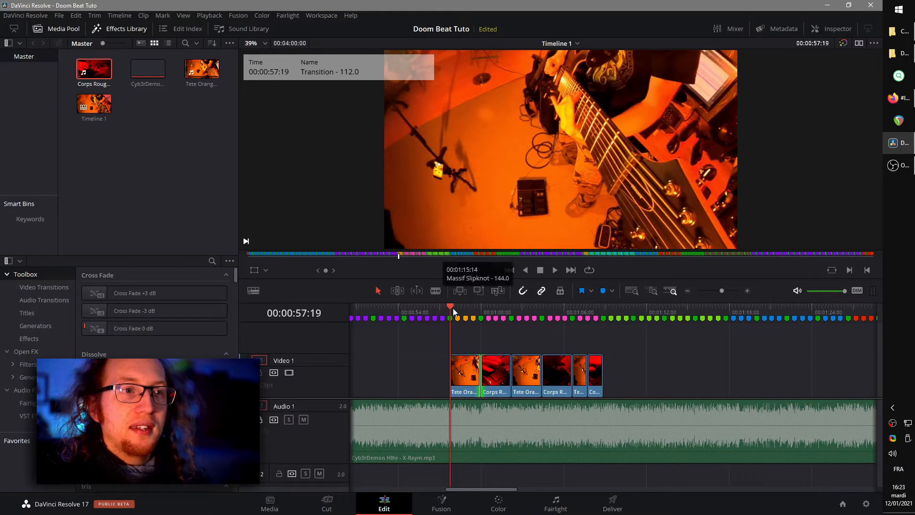
{"action": "left_click", "coordinate": [458, 317]}
{"action": "left_click", "coordinate": [472, 316]}
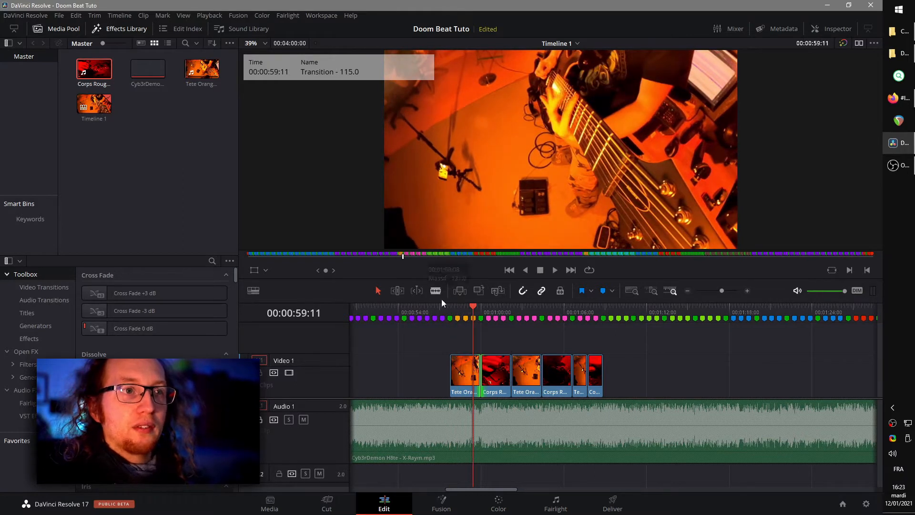
{"action": "left_click", "coordinate": [494, 316]}
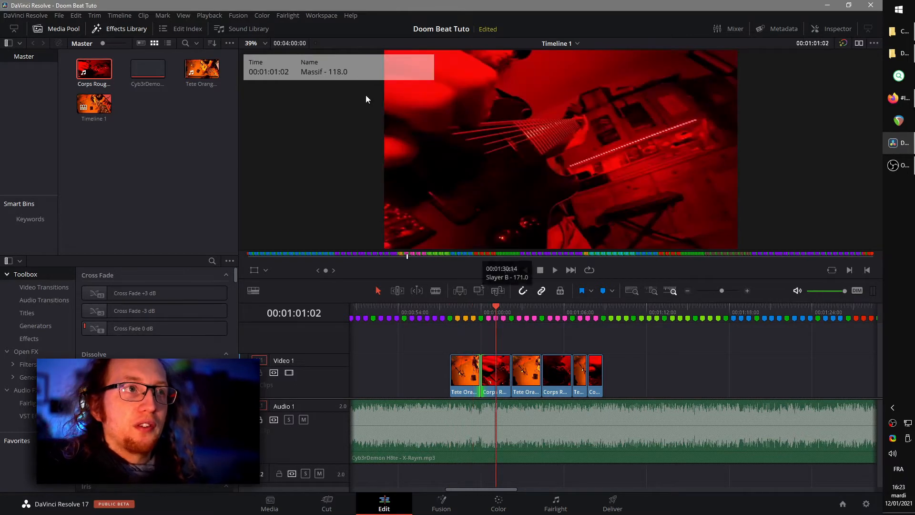
{"action": "left_click", "coordinate": [428, 309]}
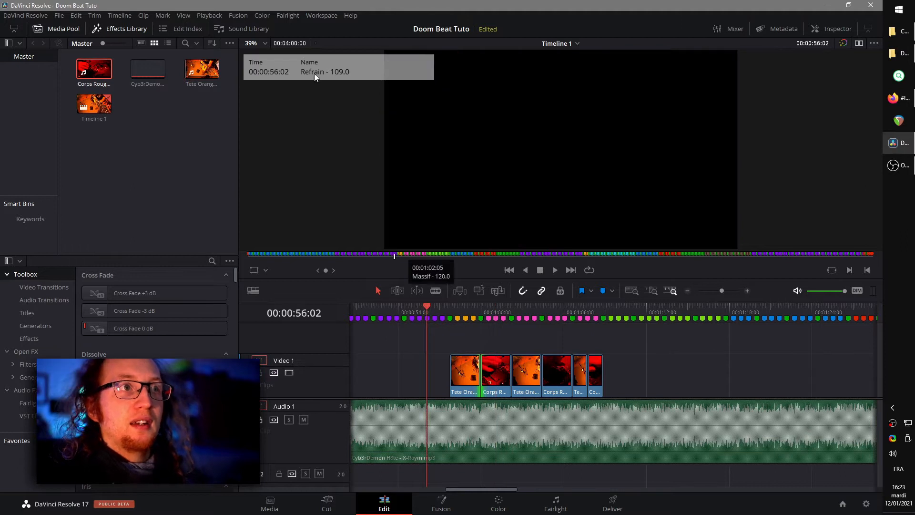
{"action": "left_click", "coordinate": [451, 311]}
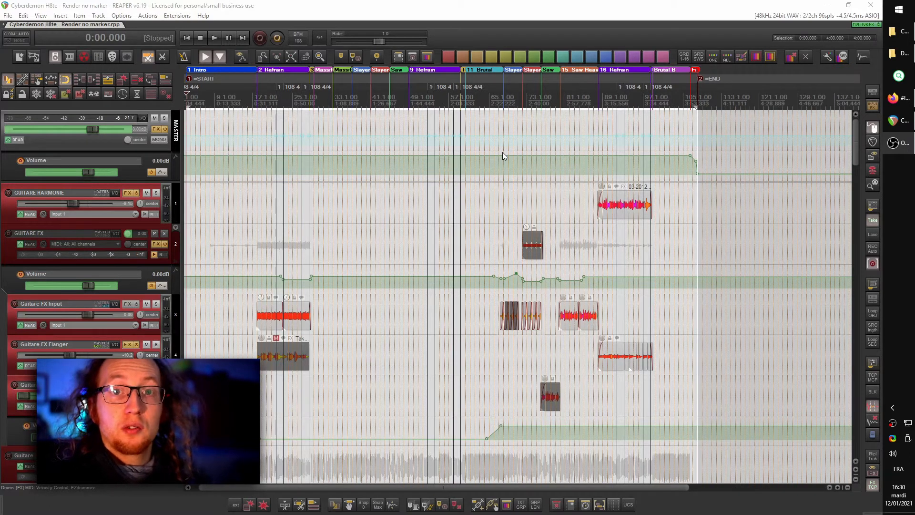
In REAPER, set the project's grid line spacing to 1/4.
{"action": "scroll", "coordinate": [502, 153], "scroll_direction": "left", "scroll_amount": 1}
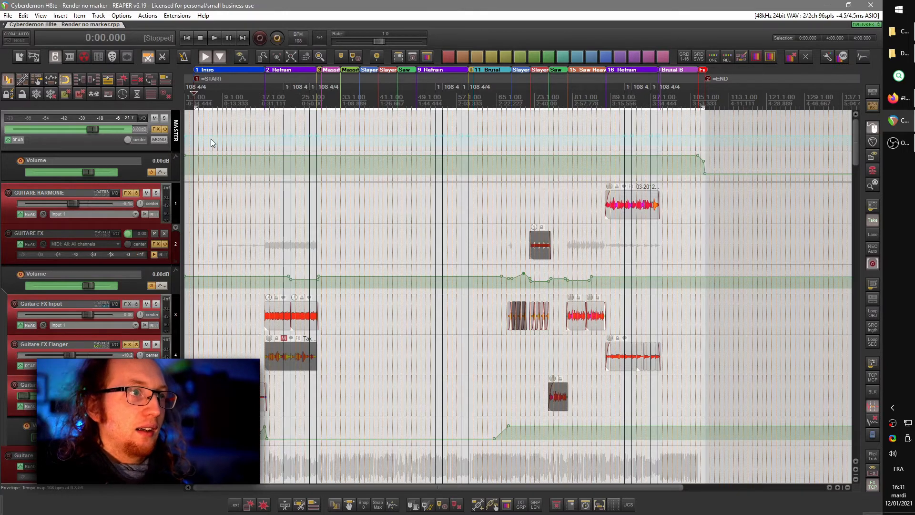
{"action": "scroll", "coordinate": [209, 139], "scroll_direction": "up", "scroll_amount": 4}
{"action": "scroll", "coordinate": [210, 137], "scroll_direction": "up", "scroll_amount": 6}
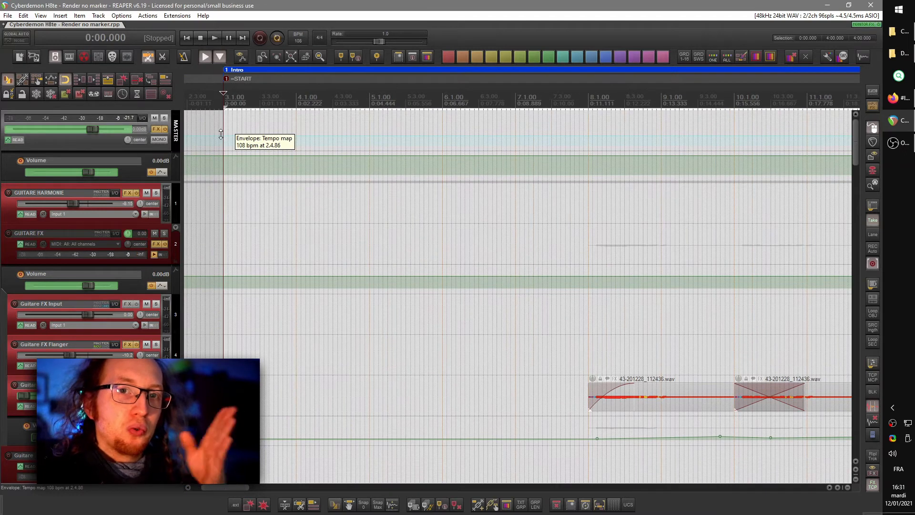
{"action": "right_click", "coordinate": [65, 82]}
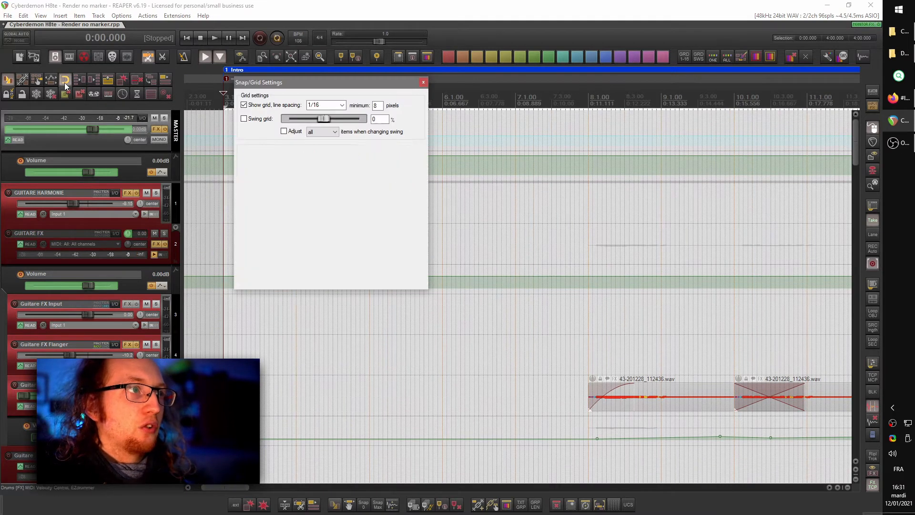
{"action": "left_click", "coordinate": [342, 105]}
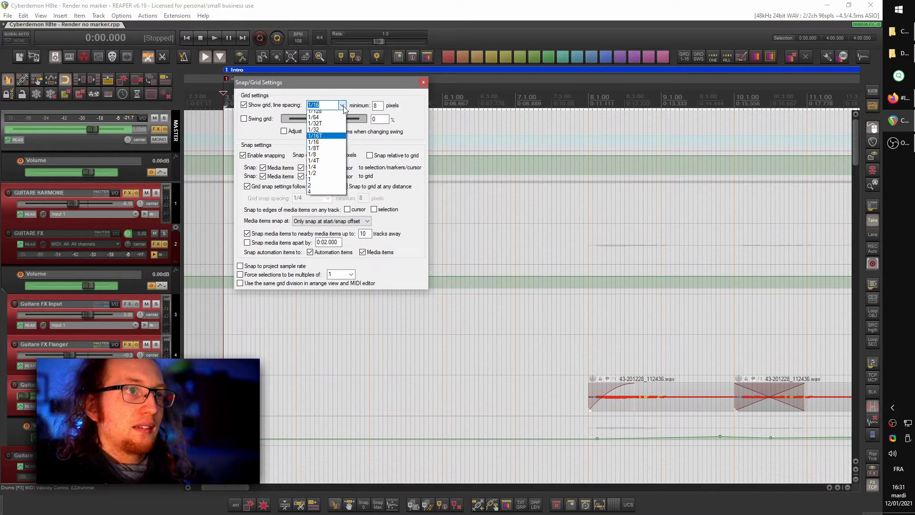
{"action": "left_click", "coordinate": [327, 182]}
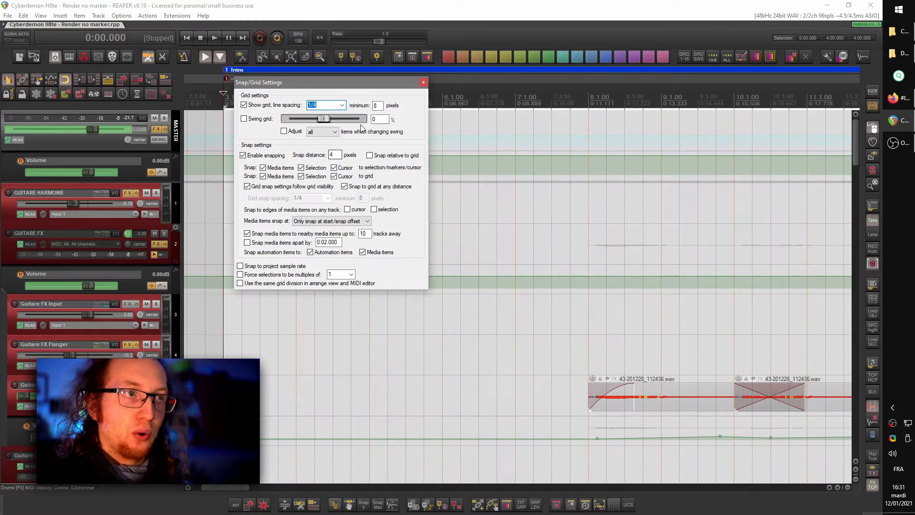
{"action": "left_click", "coordinate": [423, 82]}
Find the X-Raym marker grid scripts and run the one inserting named and coloured markers at grid lines in the time selection.
{"action": "scroll", "coordinate": [319, 143], "scroll_direction": "down", "scroll_amount": 4}
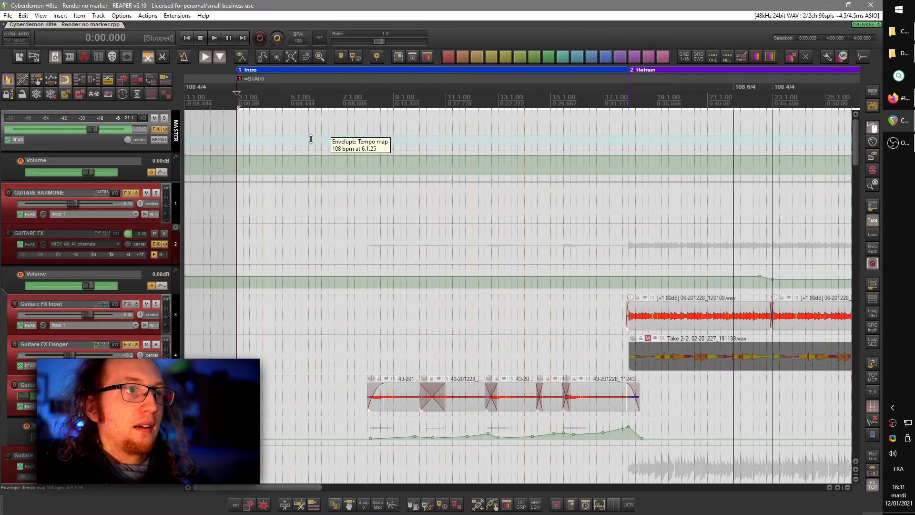
{"action": "scroll", "coordinate": [274, 143], "scroll_direction": "down", "scroll_amount": 6}
{"action": "left_click", "coordinate": [86, 56]}
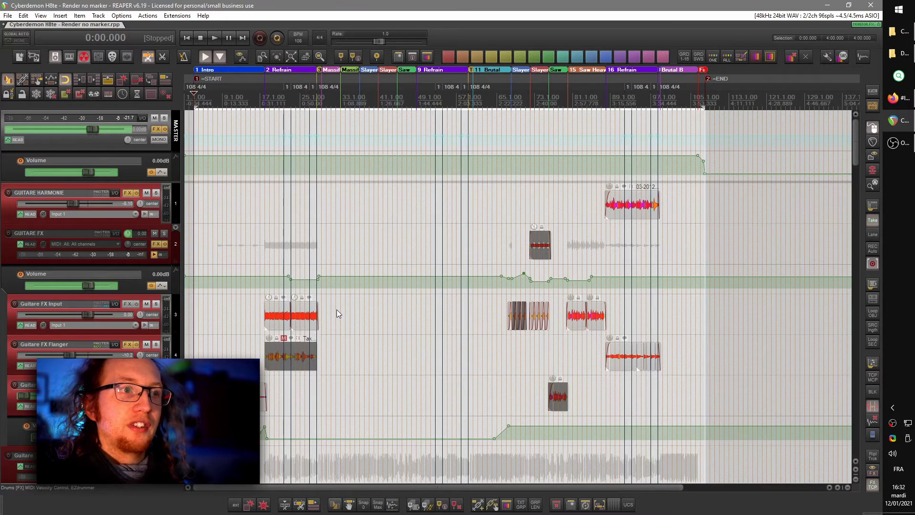
{"action": "key", "text": "question"}
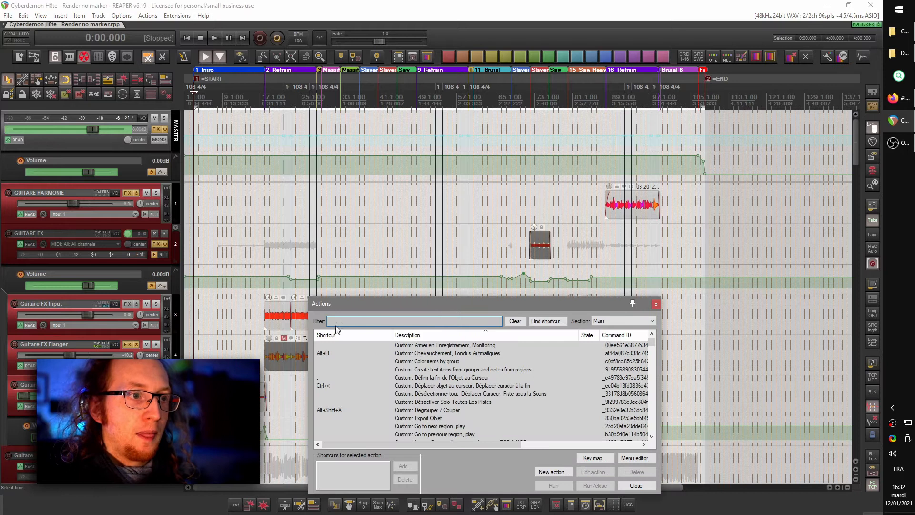
{"action": "type", "text": "x"}
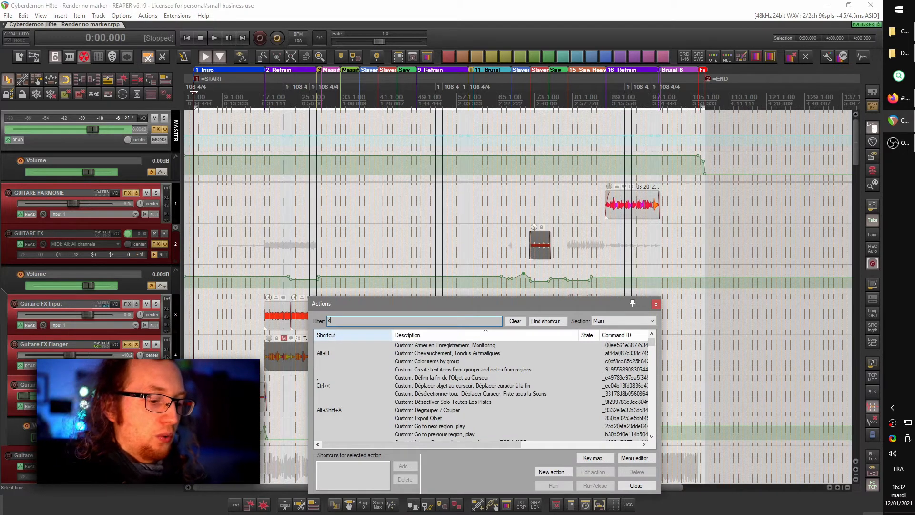
{"action": "type", "text": "-raym marker grid"}
{"action": "left_click", "coordinate": [462, 353]}
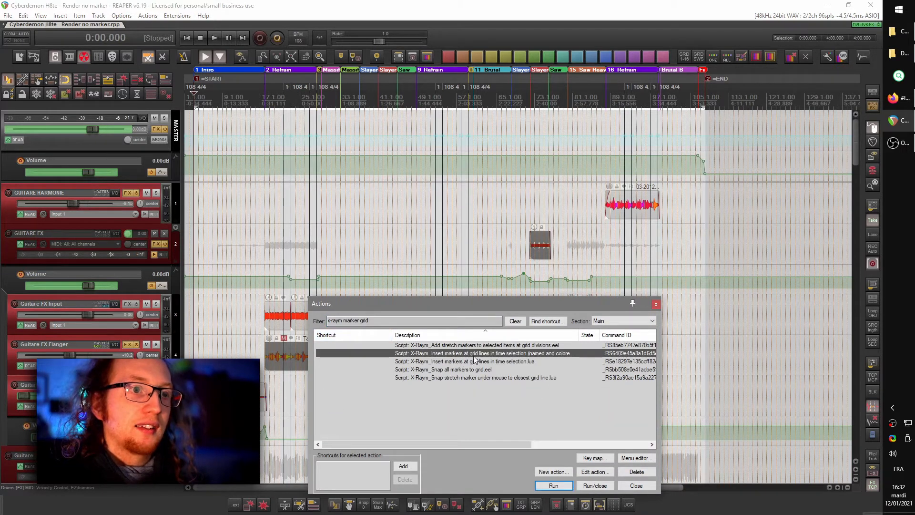
{"action": "left_click", "coordinate": [553, 485]}
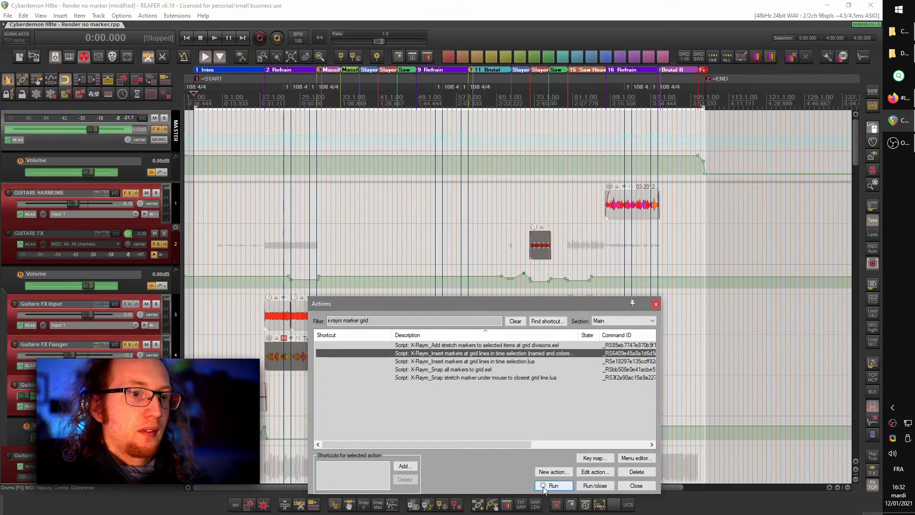
{"action": "left_click", "coordinate": [656, 303]}
Examine the inserted beat markers, their names, numbering and colours across the Intro, Refrain and following regions.
{"action": "scroll", "coordinate": [278, 130], "scroll_direction": "up", "scroll_amount": 8}
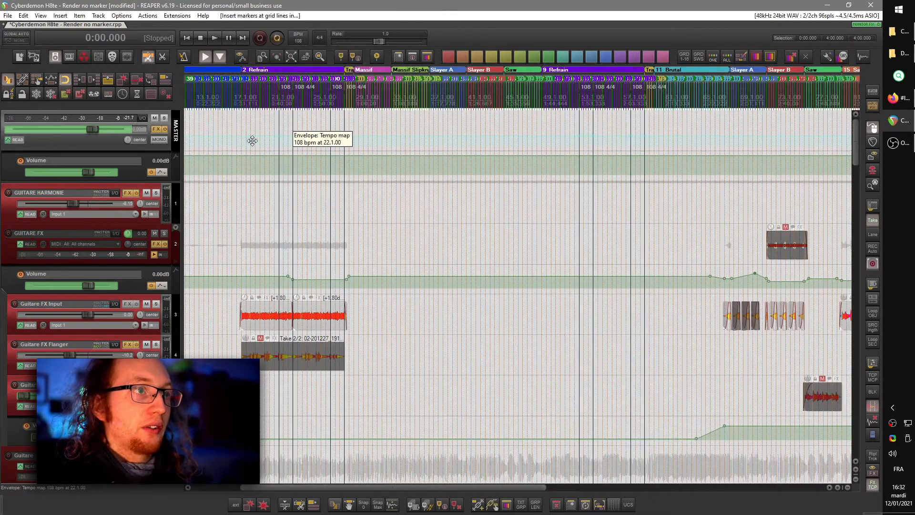
{"action": "left_click_drag", "start_coordinate": [338, 174], "coordinate": [714, 166]}
{"action": "left_click_drag", "start_coordinate": [286, 161], "coordinate": [590, 157]}
{"action": "scroll", "coordinate": [510, 347], "scroll_direction": "down", "scroll_amount": 5}
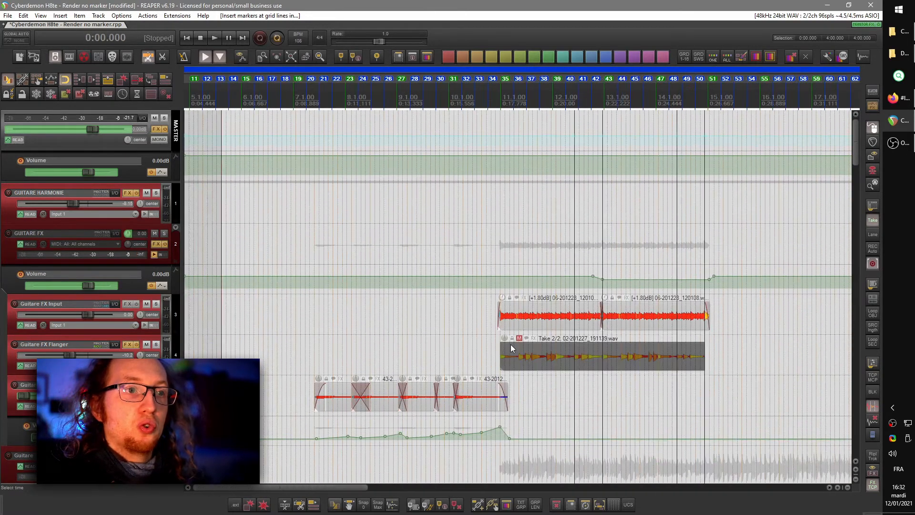
{"action": "left_click_drag", "start_coordinate": [583, 210], "coordinate": [238, 271]}
{"action": "left_click_drag", "start_coordinate": [599, 267], "coordinate": [251, 309]}
{"action": "left_click_drag", "start_coordinate": [248, 239], "coordinate": [619, 224]}
{"action": "left_click_drag", "start_coordinate": [253, 160], "coordinate": [573, 165]}
{"action": "scroll", "coordinate": [269, 152], "scroll_direction": "up", "scroll_amount": 6}
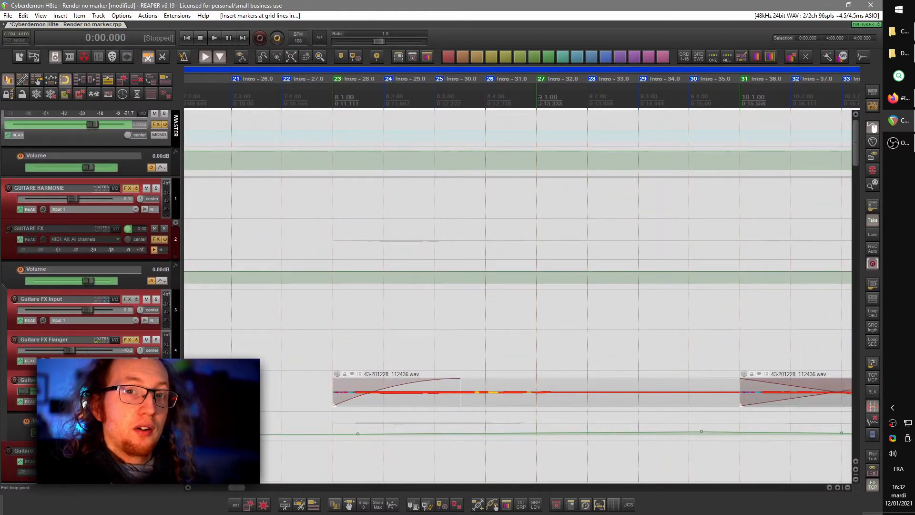
{"action": "scroll", "coordinate": [459, 164], "scroll_direction": "down", "scroll_amount": 6}
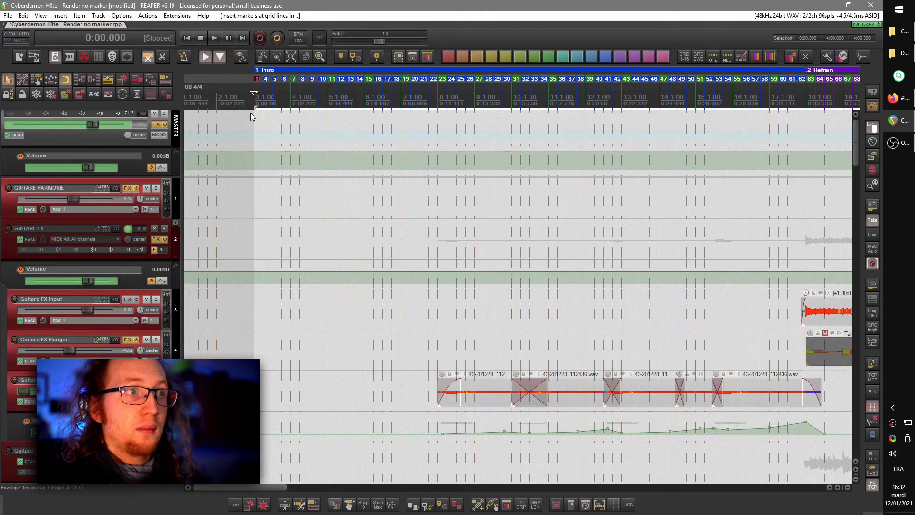
{"action": "scroll", "coordinate": [445, 185], "scroll_direction": "down", "scroll_amount": 4}
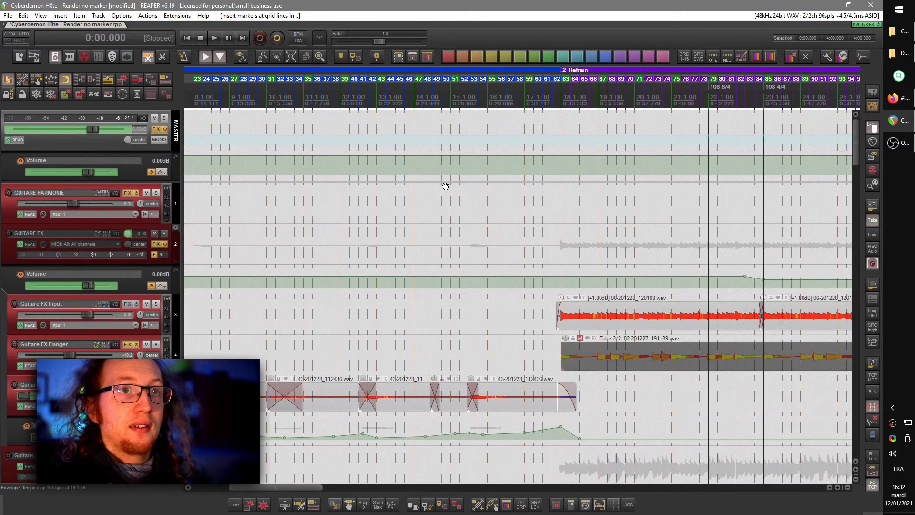
{"action": "scroll", "coordinate": [436, 194], "scroll_direction": "right", "scroll_amount": 4}
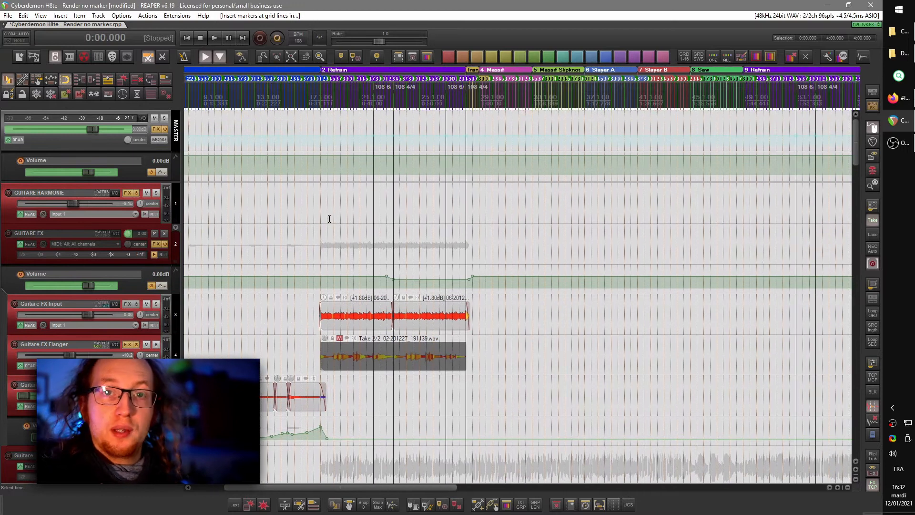
{"action": "scroll", "coordinate": [330, 190], "scroll_direction": "left", "scroll_amount": 4}
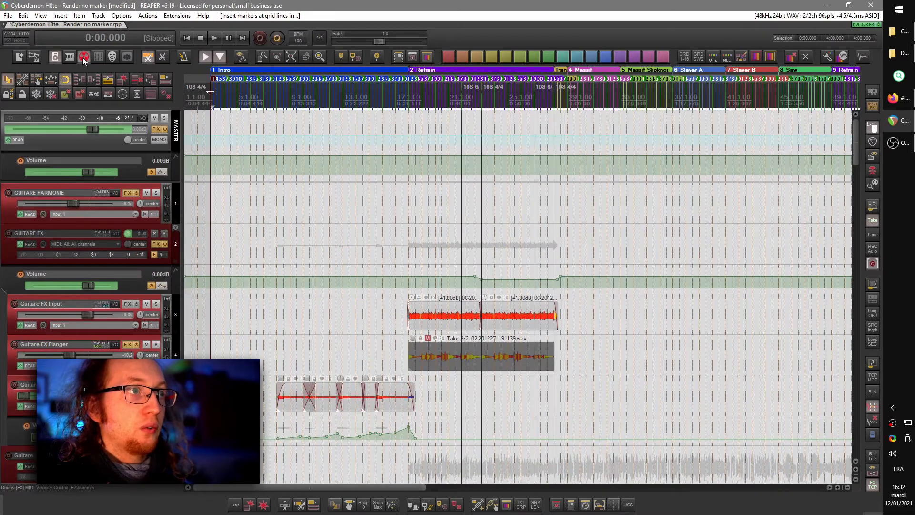
Run X-Raym's script exporting markers and regions as a DaVinci Resolve EDL file, with offset 0, markers only and time selection start as zero.
{"action": "left_click", "coordinate": [84, 57]}
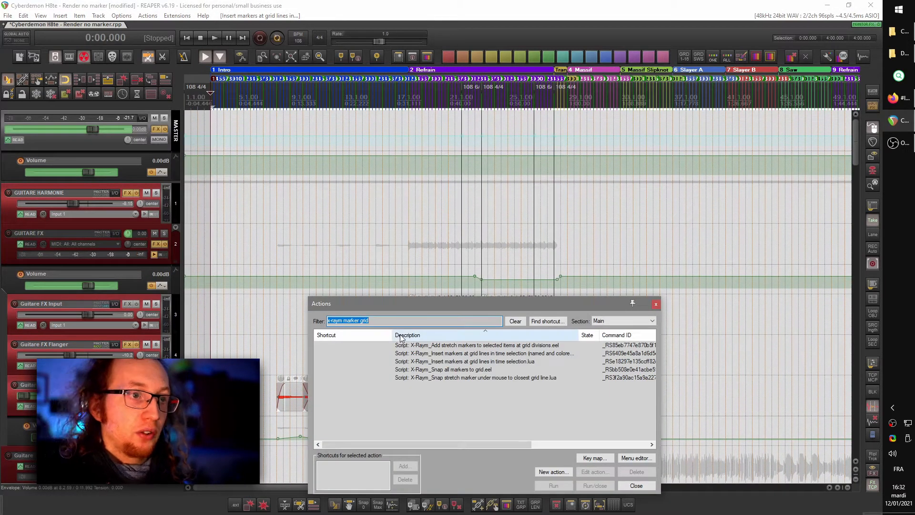
{"action": "type", "text": "edl"}
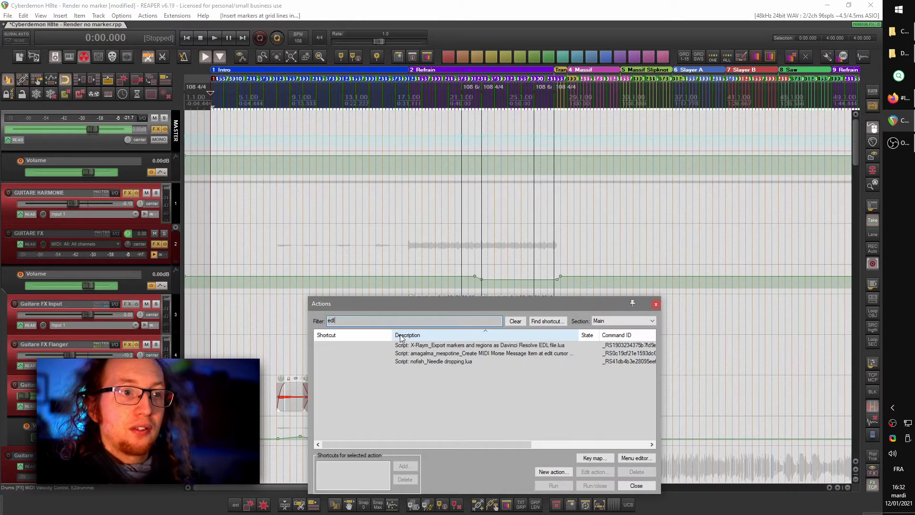
{"action": "left_click", "coordinate": [435, 345]}
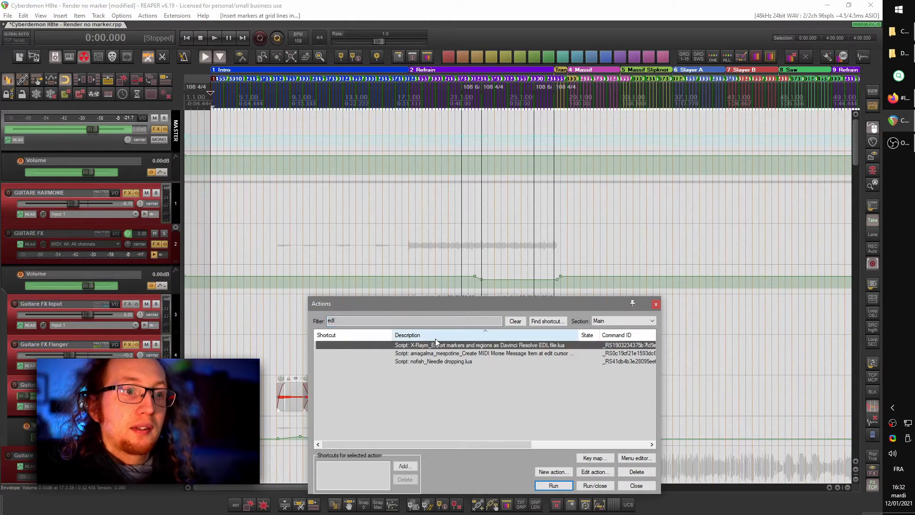
{"action": "left_click", "coordinate": [550, 486]}
{"action": "left_click", "coordinate": [551, 486]}
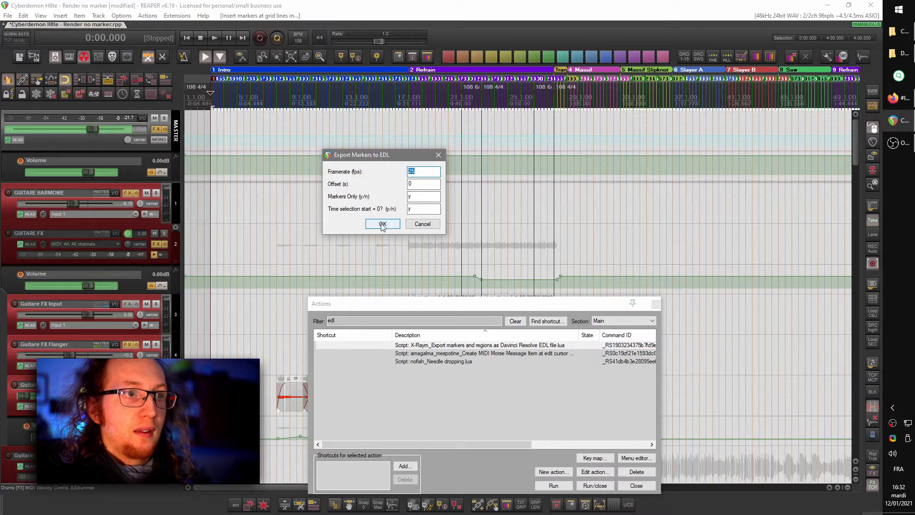
{"action": "left_click", "coordinate": [383, 224]}
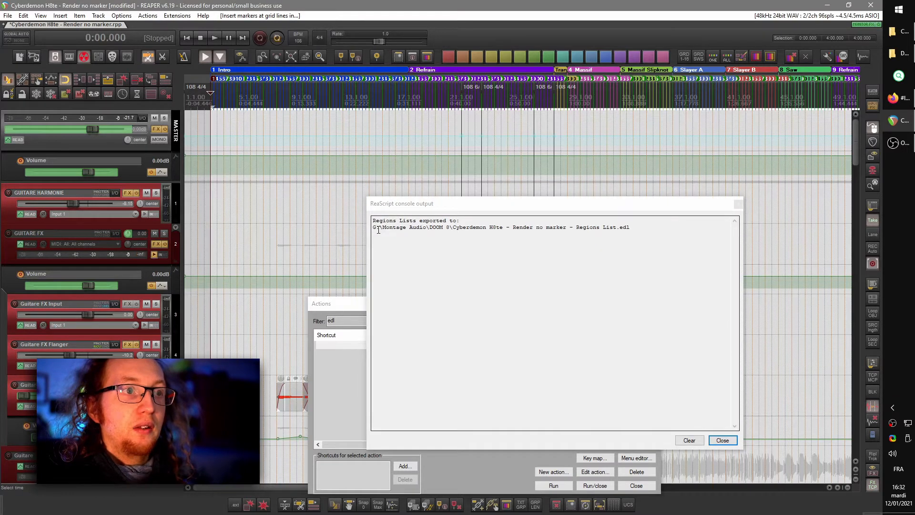
{"action": "left_click", "coordinate": [547, 242]}
{"action": "left_click", "coordinate": [630, 246]}
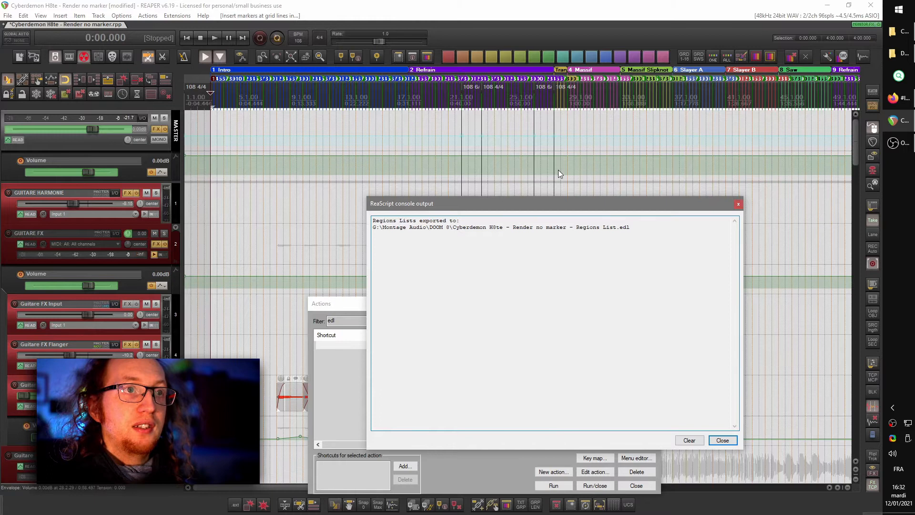
{"action": "scroll", "coordinate": [359, 177], "scroll_direction": "down", "scroll_amount": 4}
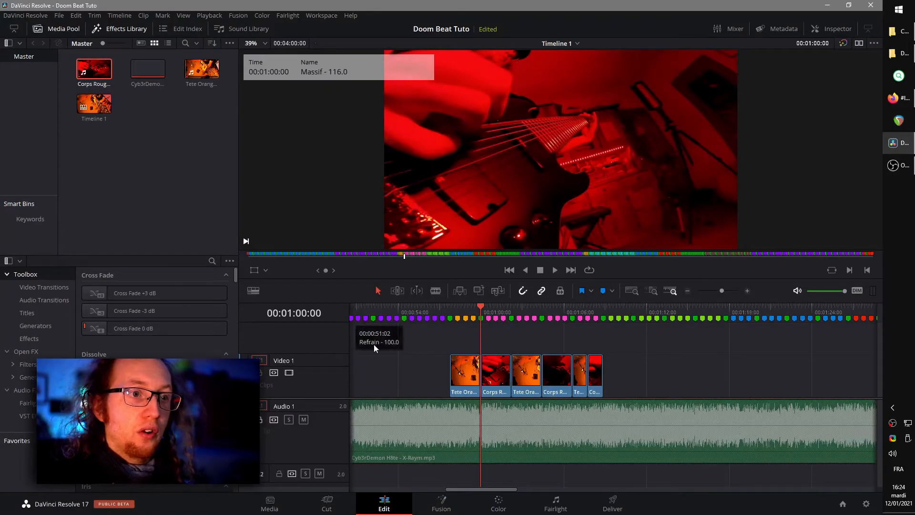
In DaVinci Resolve, delete all clips on the Video 1 track and remove all markers from the timeline.
{"action": "left_click_drag", "start_coordinate": [381, 344], "coordinate": [658, 365]}
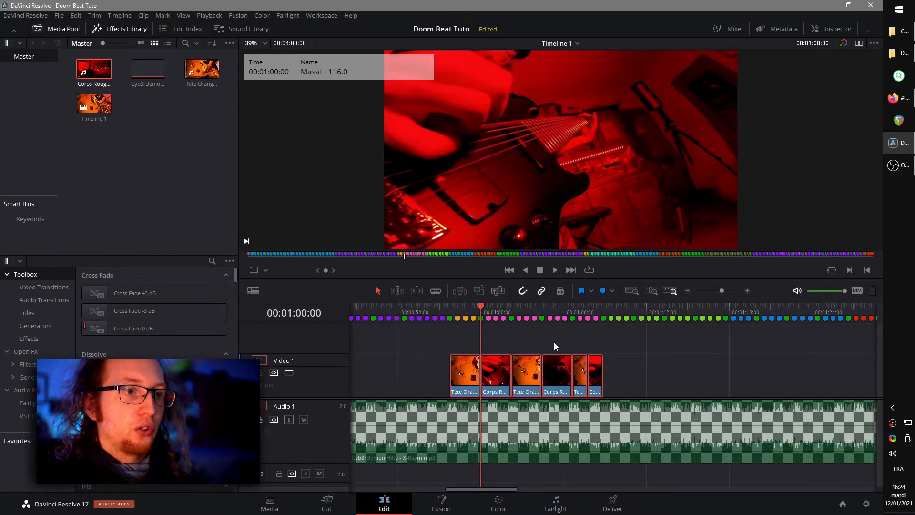
{"action": "key", "text": "Delete"}
{"action": "left_click", "coordinate": [450, 312]}
{"action": "right_click", "coordinate": [358, 305]}
{"action": "left_click", "coordinate": [419, 366]}
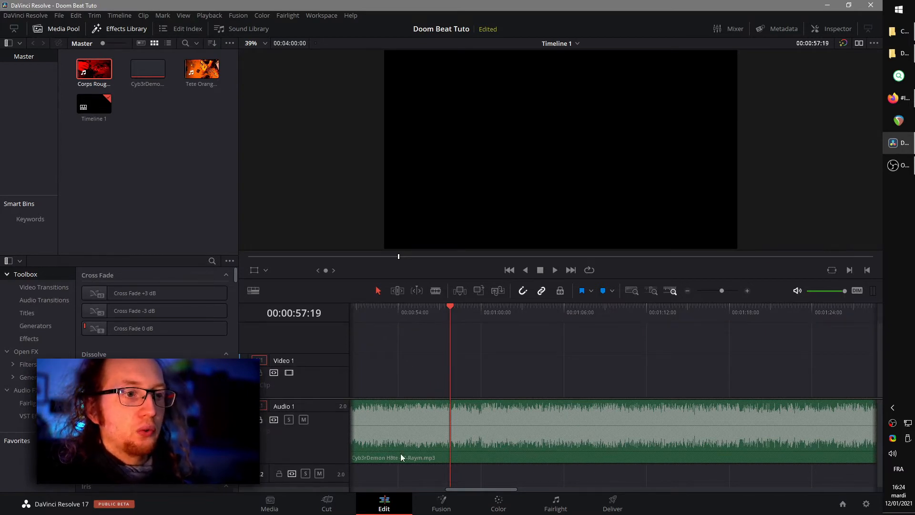
Import timeline markers into Timeline 1 from the file Cyberdemon H8te - Render - Regions List.edl in the DOOM 8 folder.
{"action": "mouse_move", "coordinate": [468, 488]}
{"action": "left_mouse_down"}
{"action": "mouse_move", "coordinate": [356, 484]}
{"action": "mouse_move", "coordinate": [463, 485]}
{"action": "left_mouse_up"}
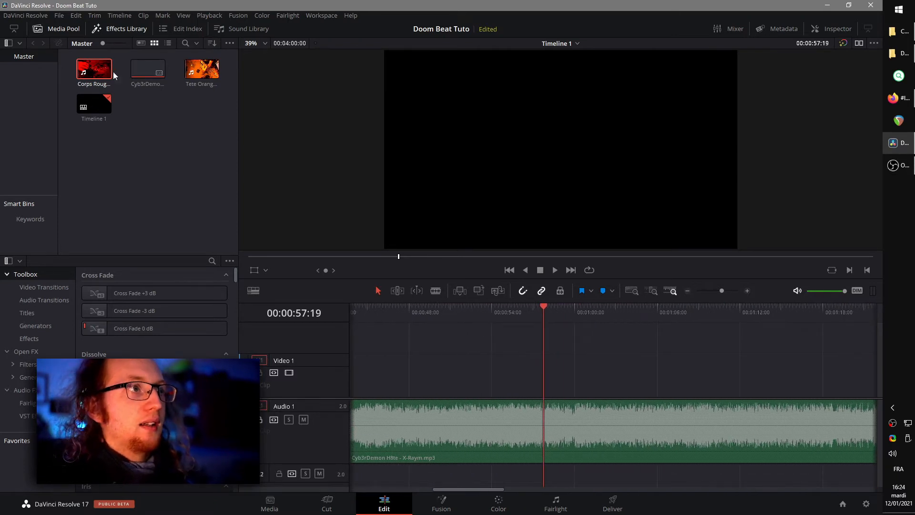
{"action": "right_click", "coordinate": [101, 106]}
{"action": "mouse_move", "coordinate": [179, 110]}
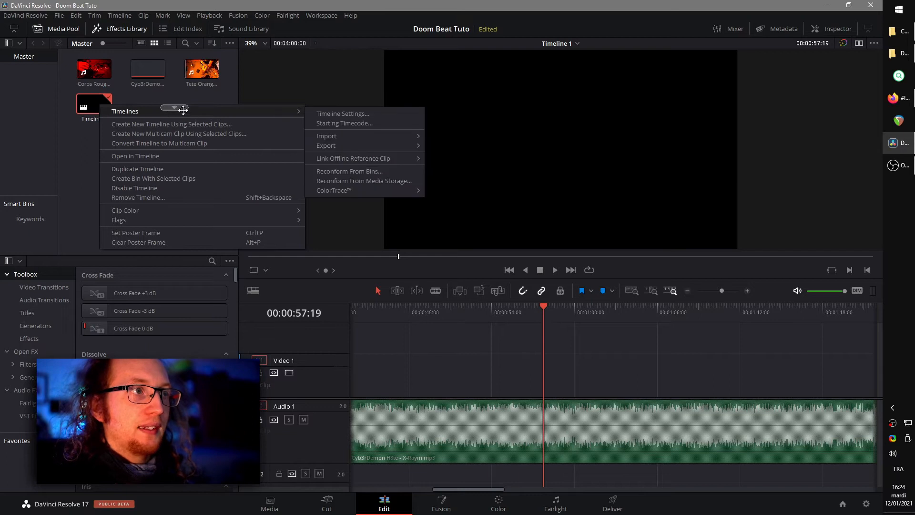
{"action": "mouse_move", "coordinate": [366, 141]}
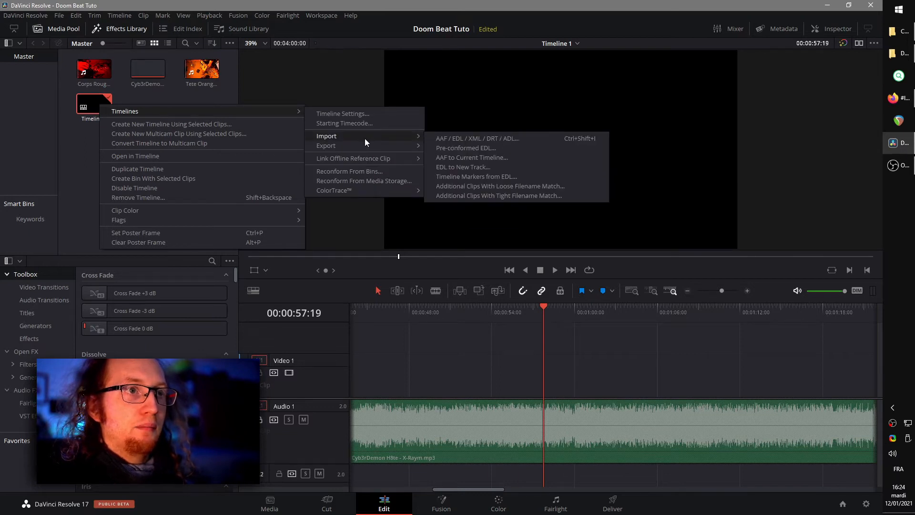
{"action": "left_click", "coordinate": [510, 177]}
{"action": "left_click", "coordinate": [144, 100]}
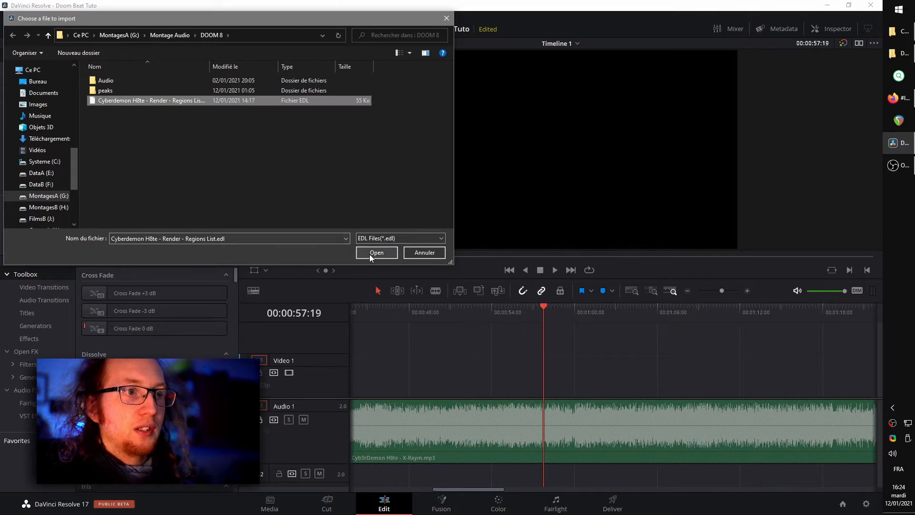
{"action": "left_click", "coordinate": [375, 253]}
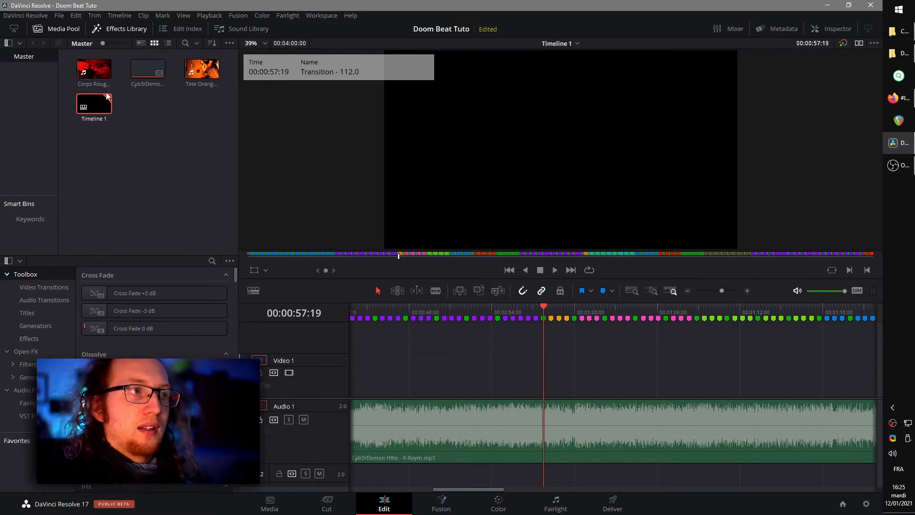
Place the Corps Rouge.MP4 clip on the Video 1 track, starting at the 00:00:57:19 marker.
{"action": "left_click", "coordinate": [195, 86]}
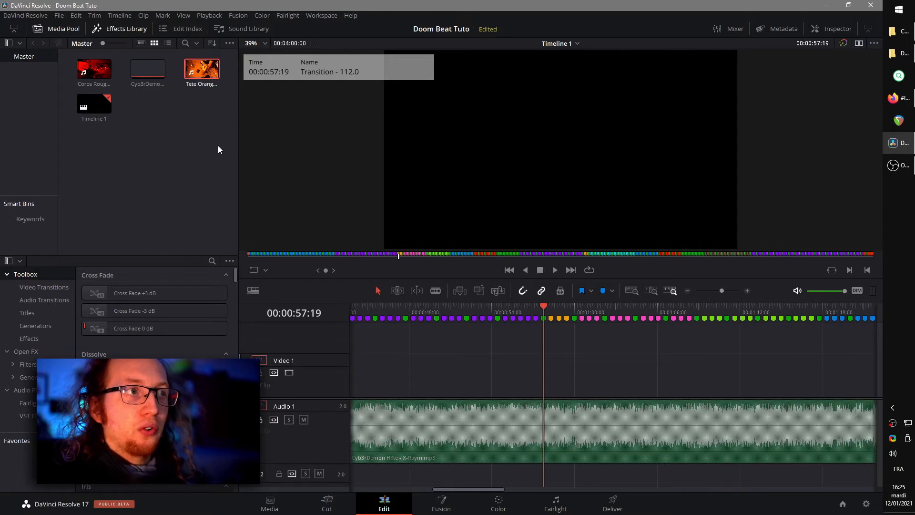
{"action": "mouse_move", "coordinate": [202, 70]}
{"action": "left_mouse_down"}
{"action": "mouse_move", "coordinate": [214, 119]}
{"action": "mouse_move", "coordinate": [200, 66]}
{"action": "left_mouse_up"}
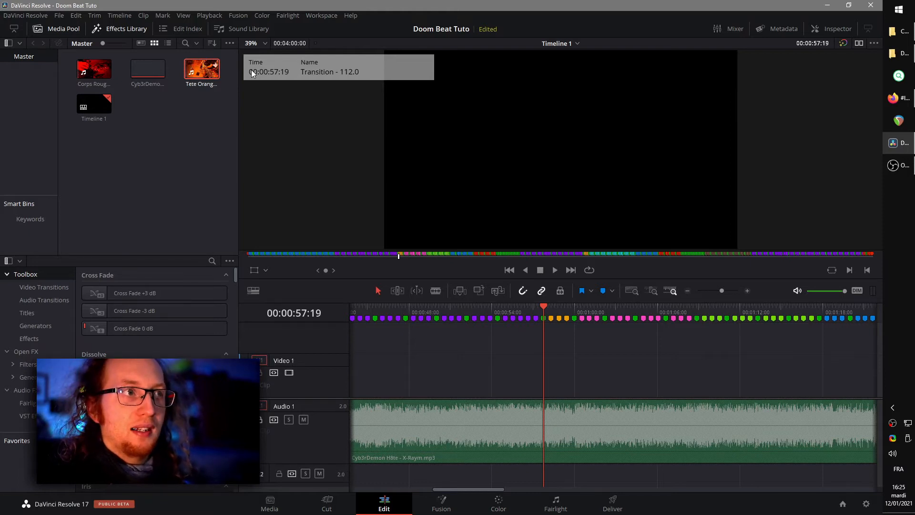
{"action": "left_click_drag", "start_coordinate": [198, 71], "coordinate": [361, 160]}
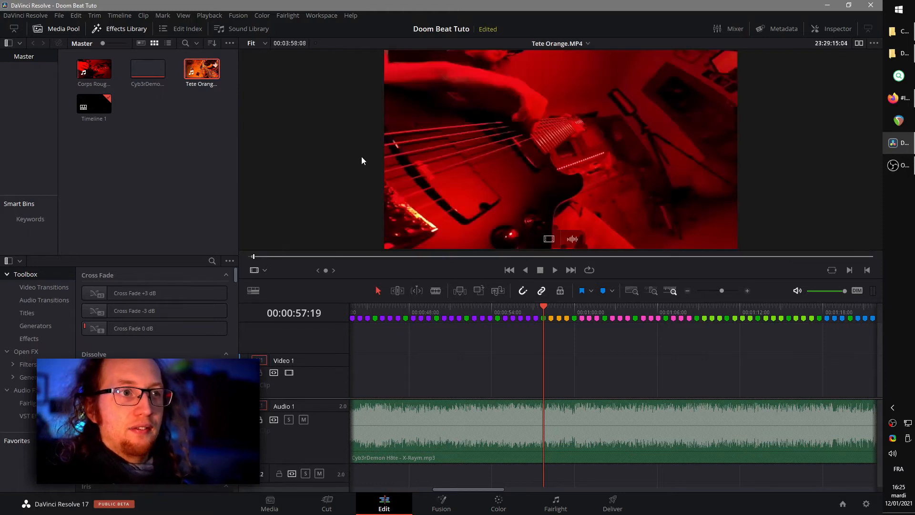
{"action": "left_click_drag", "start_coordinate": [480, 200], "coordinate": [541, 315]}
{"action": "left_click_drag", "start_coordinate": [534, 336], "coordinate": [535, 367]}
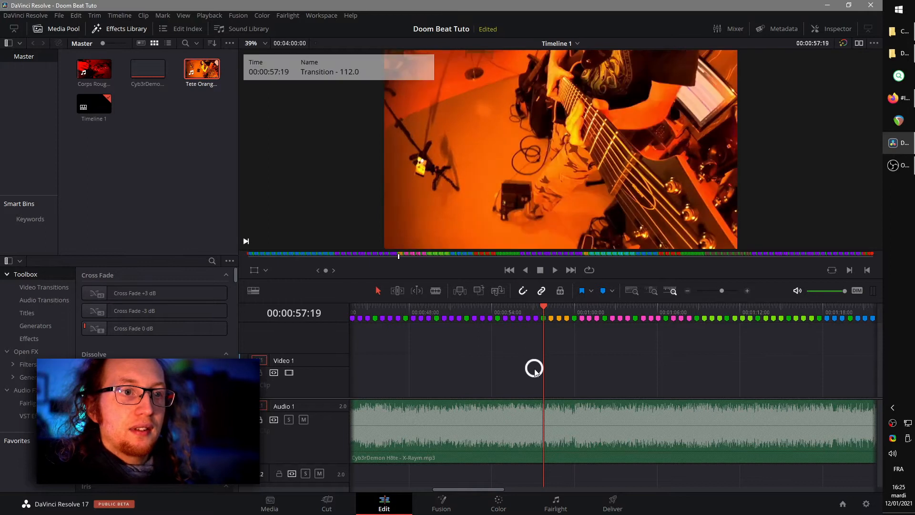
{"action": "mouse_move", "coordinate": [110, 70]}
{"action": "left_mouse_down"}
{"action": "mouse_move", "coordinate": [547, 240]}
{"action": "mouse_move", "coordinate": [548, 379]}
{"action": "left_mouse_up"}
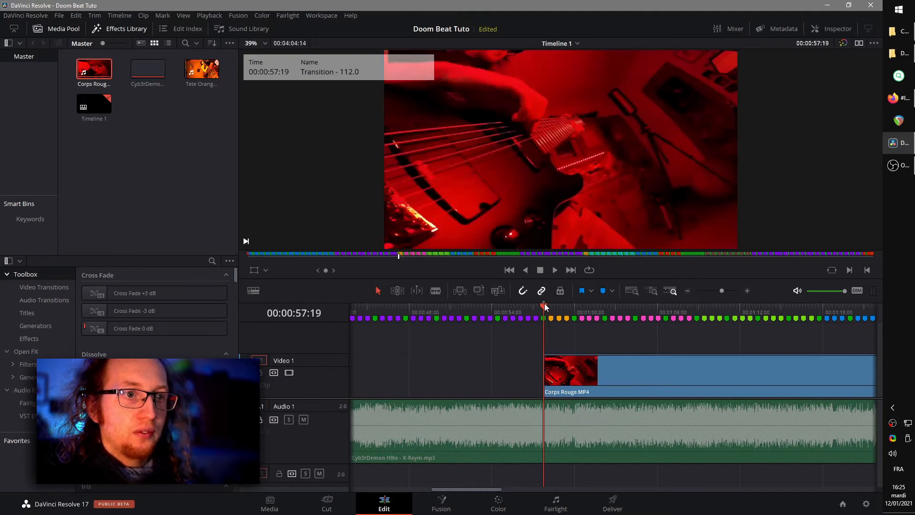
Place only the video of Tete Orange.MP4 on a new track above Corps Rouge.MP4, starting at the 00:00:54:11 marker.
{"action": "double_click", "coordinate": [209, 69]}
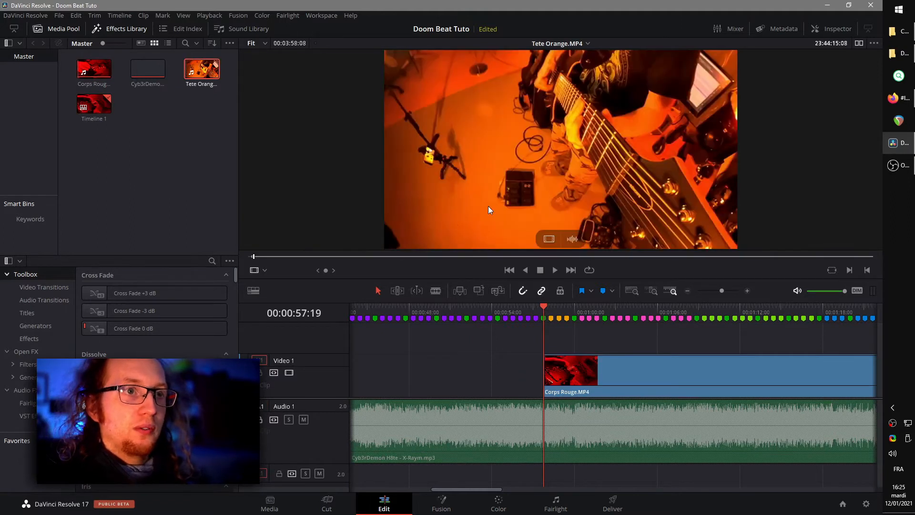
{"action": "left_click_drag", "start_coordinate": [544, 244], "coordinate": [508, 347]}
{"action": "left_click", "coordinate": [499, 309]}
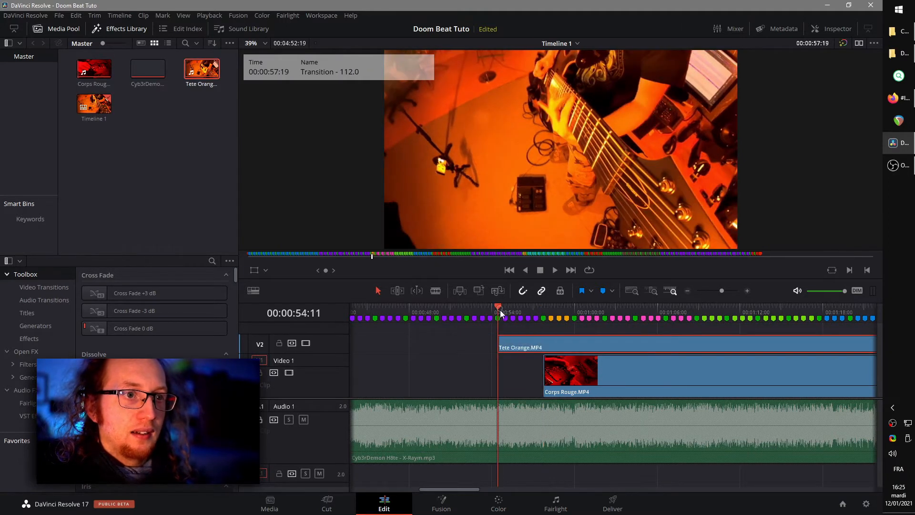
Play the timeline from 00:00:57:19 to preview the stacked clips against the music and beat markers.
{"action": "left_click_drag", "start_coordinate": [533, 309], "coordinate": [543, 313]}
{"action": "key", "text": "space"}
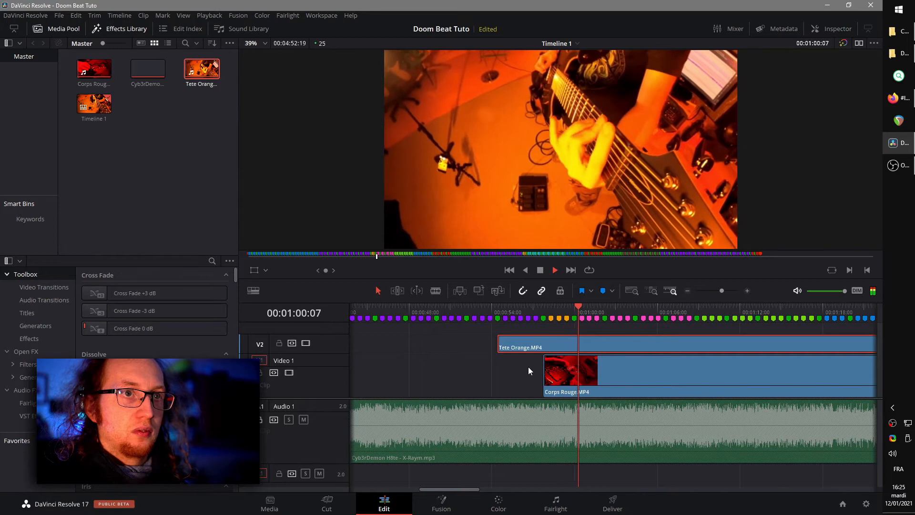
{"action": "key", "text": "space"}
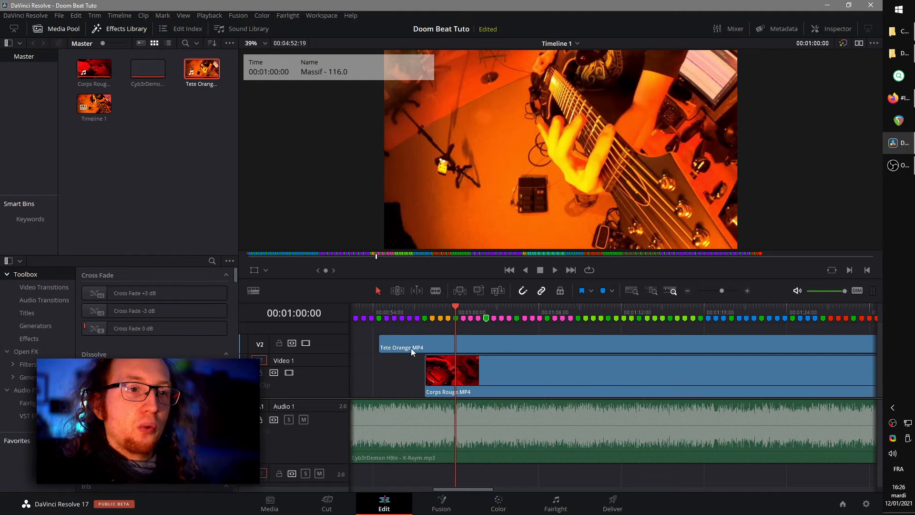
Reduce the height of both video tracks and split both clips at the 00:01:00:00 marker.
{"action": "key", "text": "shift+Down"}
{"action": "key", "text": "shift+Up"}
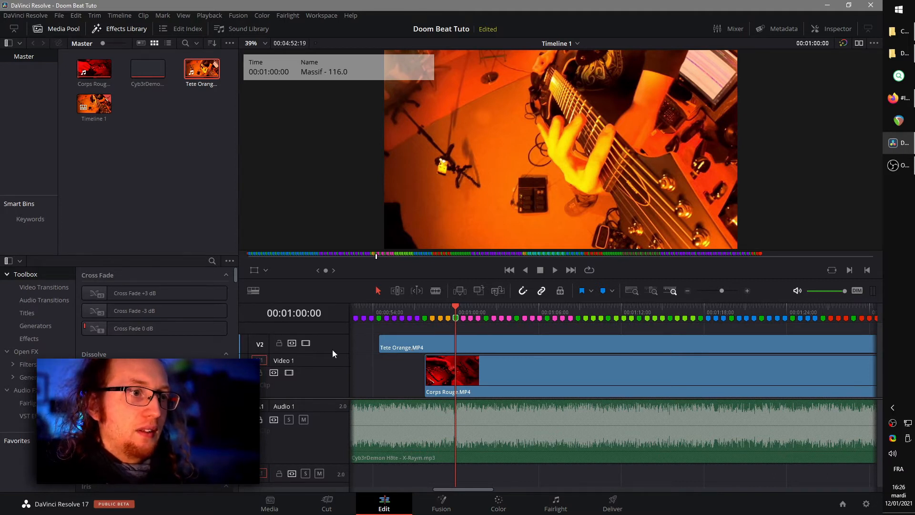
{"action": "left_click_drag", "start_coordinate": [334, 335], "coordinate": [329, 363]}
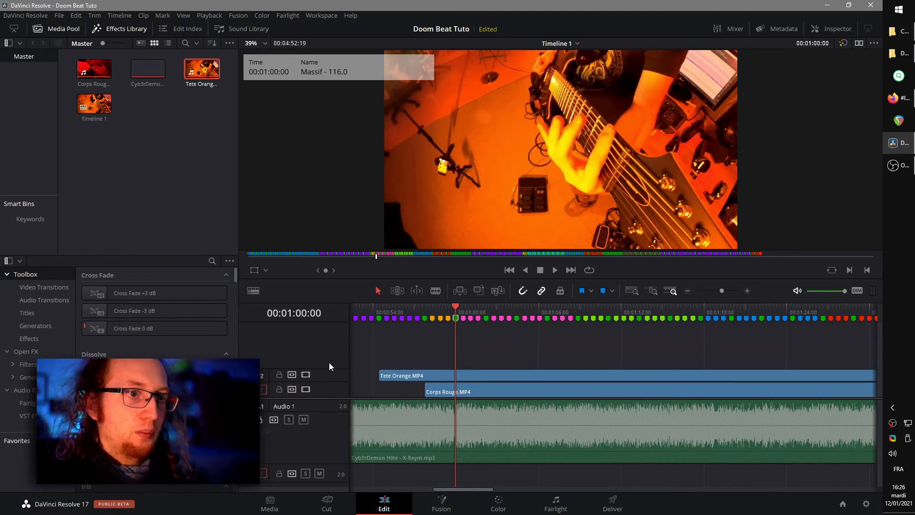
{"action": "key", "text": "ctrl+b"}
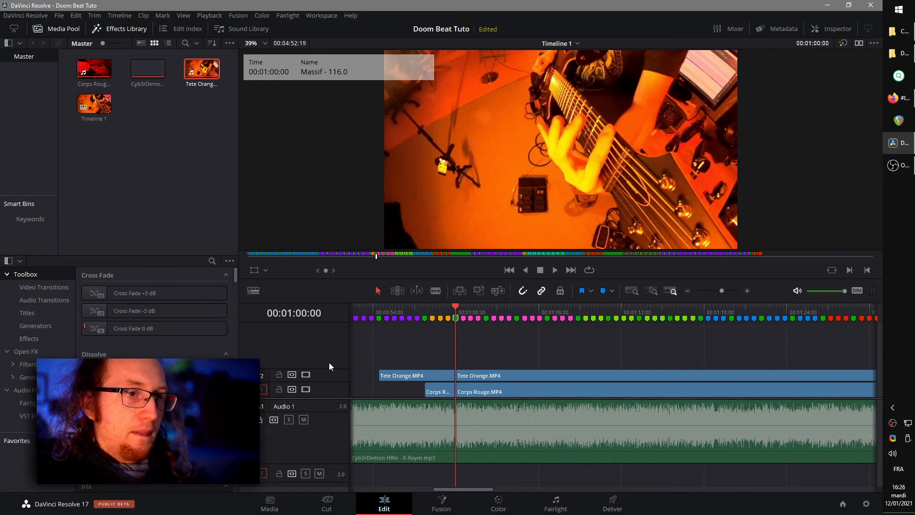
Split both video clips at every fourth beat marker from 00:01:02:05 to 00:01:24:11.
{"action": "key", "text": "space"}
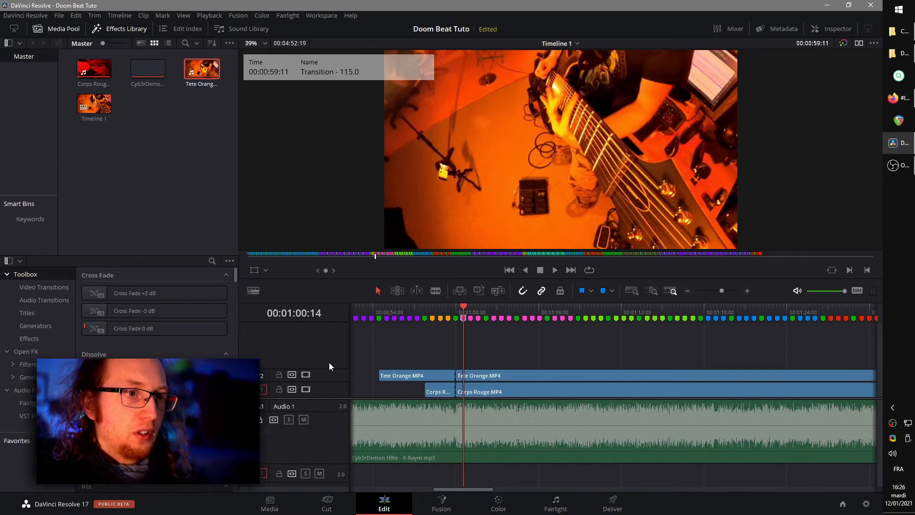
{"action": "key", "text": "ctrl+b"}
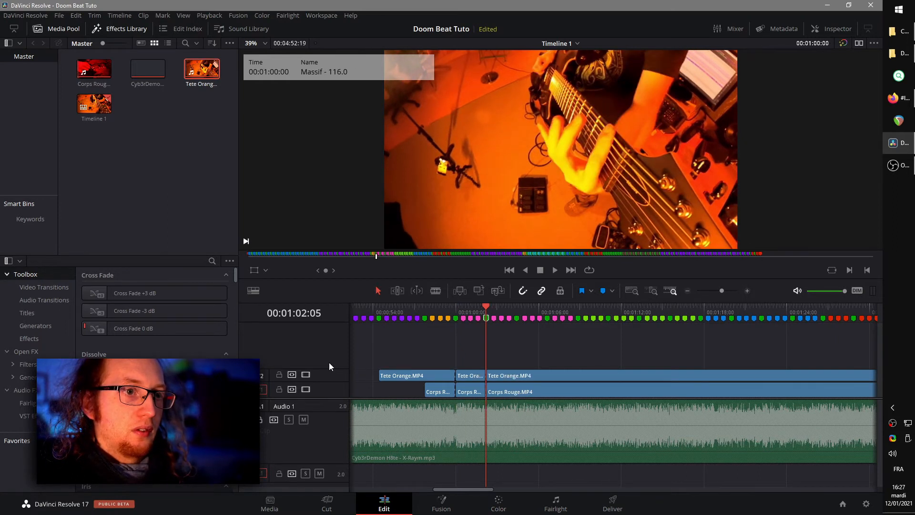
{"action": "key", "text": "space"}
{"action": "key", "text": "ctrl+b"}
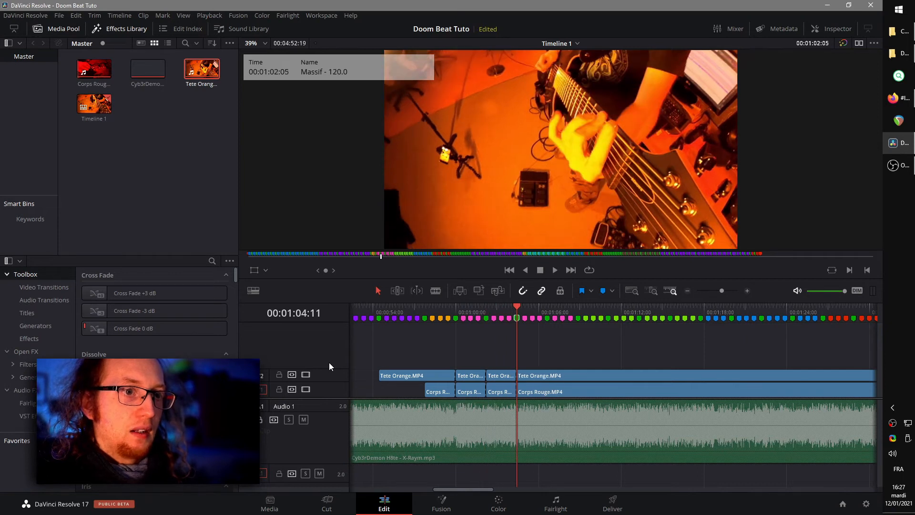
{"action": "key", "text": "ctrl+b"}
{"action": "key", "text": "ctrl+b"}
{"action": "key", "text": "ctrl+b"}
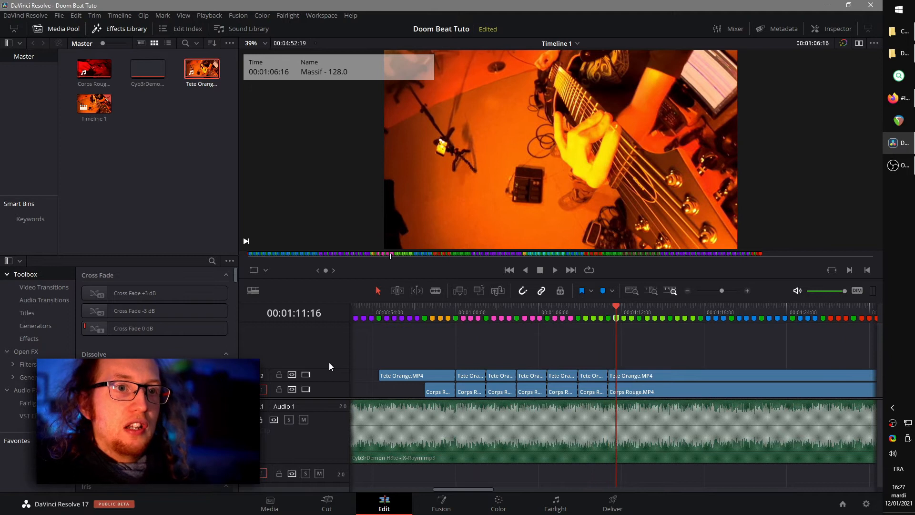
{"action": "key", "text": "ctrl+b"}
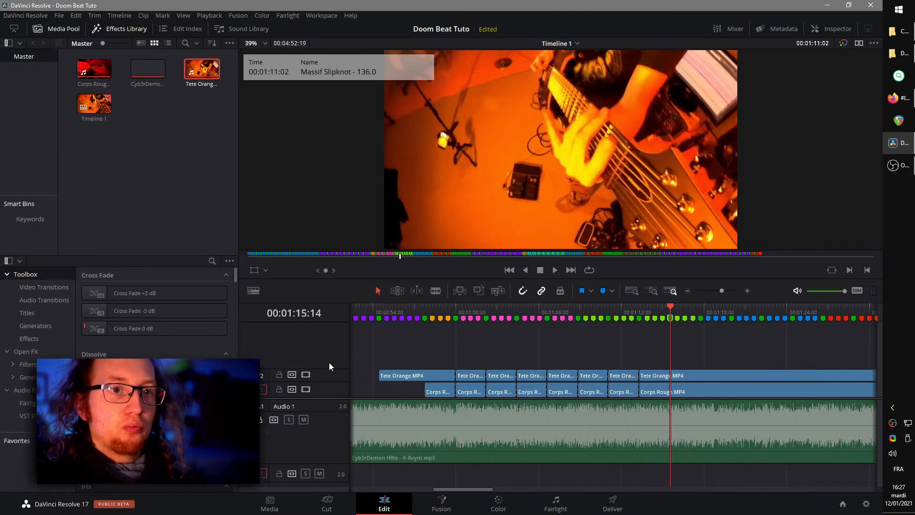
{"action": "key", "text": "ctrl+b"}
{"action": "key", "text": "ctrl+b"}
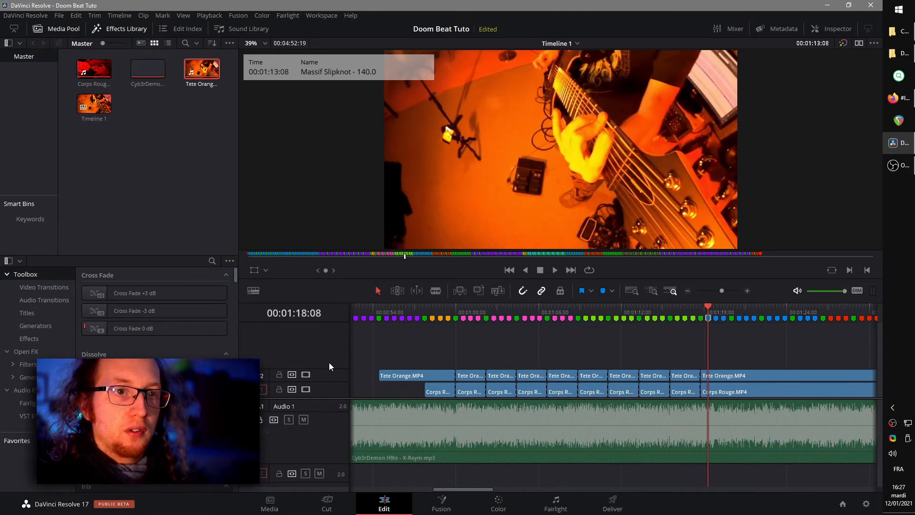
{"action": "key", "text": "ctrl+b"}
{"action": "key", "text": "ctrl+b"}
{"action": "key", "text": "space"}
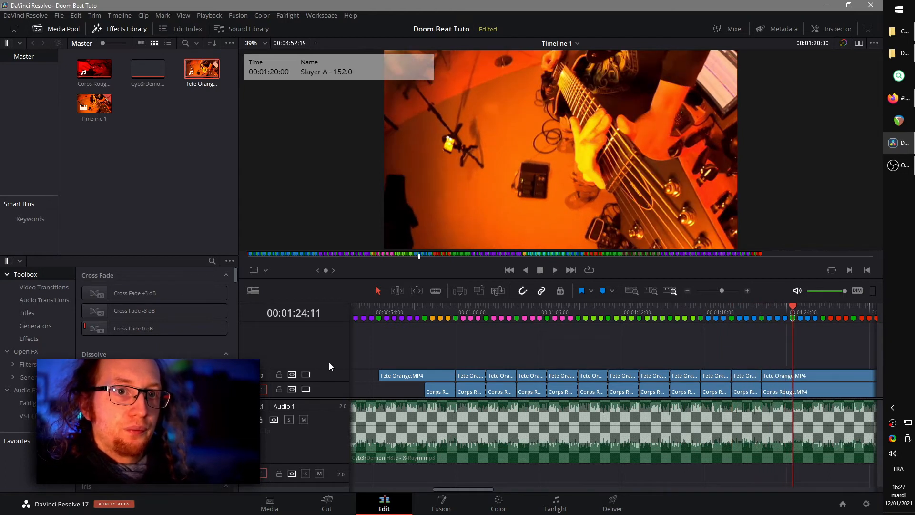
{"action": "key", "text": "ctrl+b"}
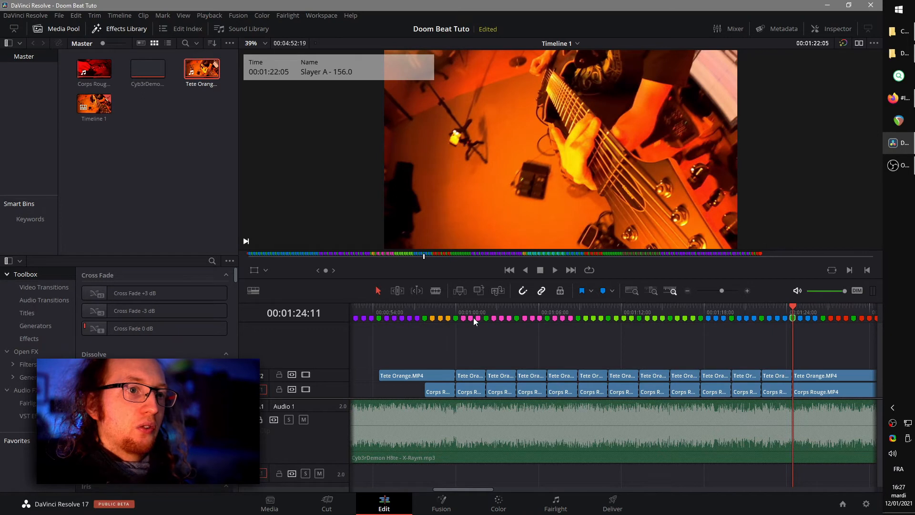
Increase the height of the video tracks and disable all clip segments on Video 1 and Video 2.
{"action": "left_click_drag", "start_coordinate": [319, 368], "coordinate": [323, 355]}
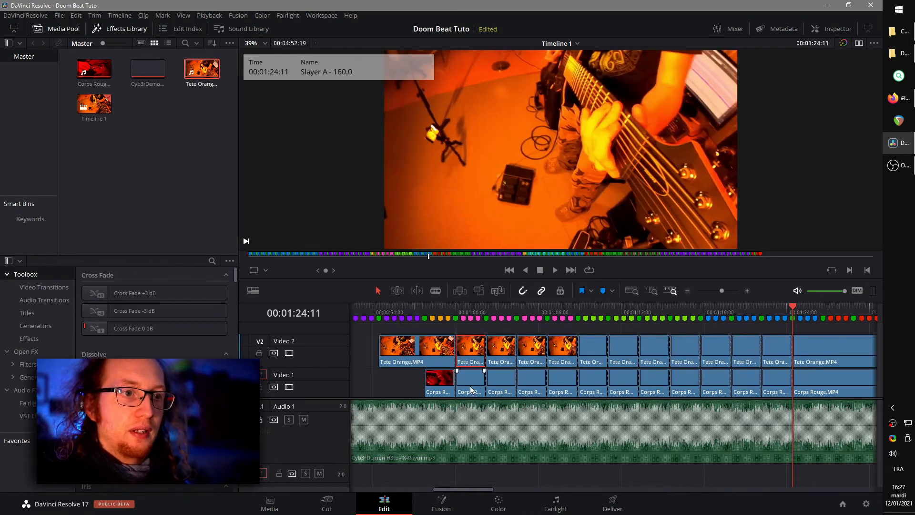
{"action": "left_click", "coordinate": [516, 308]}
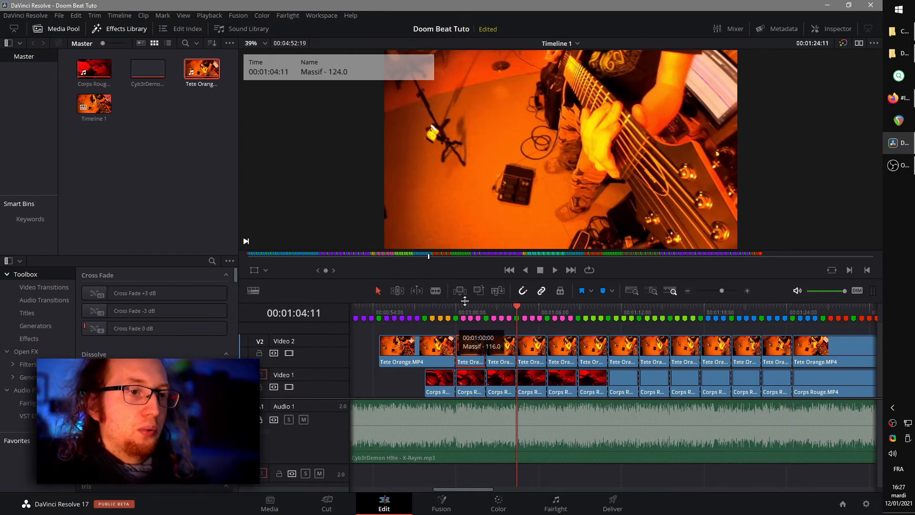
{"action": "left_click", "coordinate": [392, 409], "text": "ctrl"}
{"action": "key", "text": "d"}
{"action": "left_click", "coordinate": [399, 380]}
Re-enable alternating segments between 00:01:00:00 and 00:01:24:11, starting with Tete Orange.MP4 and switching to Corps Rouge.MP4 at each cut.
{"action": "left_click", "coordinate": [471, 357]}
{"action": "key", "text": "d"}
{"action": "left_click", "coordinate": [502, 377]}
{"action": "key", "text": "d"}
{"action": "left_click", "coordinate": [533, 358]}
{"action": "key", "text": "d"}
{"action": "left_click", "coordinate": [563, 381]}
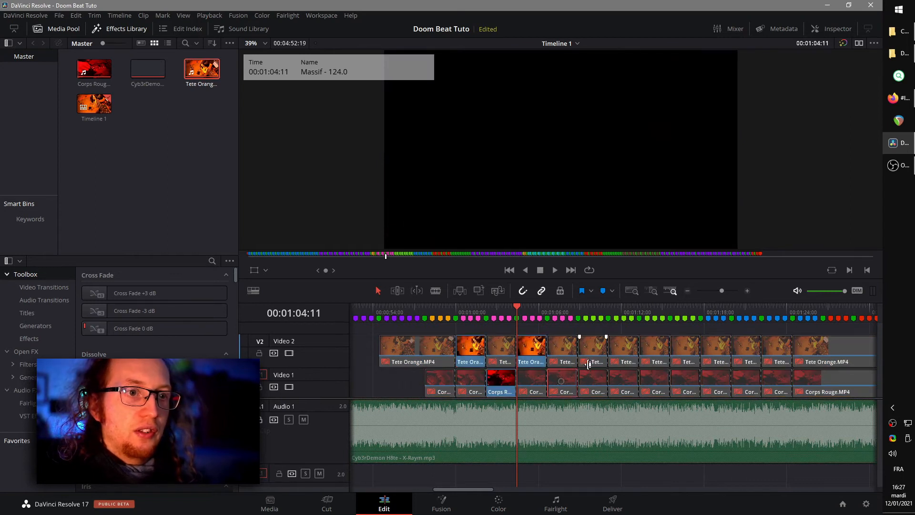
{"action": "key", "text": "d"}
{"action": "left_click", "coordinate": [622, 381]}
{"action": "key", "text": "d"}
{"action": "key", "text": "d"}
{"action": "left_click", "coordinate": [656, 357]}
{"action": "key", "text": "d"}
{"action": "left_click", "coordinate": [685, 381]}
{"action": "key", "text": "d"}
{"action": "left_click", "coordinate": [734, 353]}
{"action": "left_click", "coordinate": [719, 353]}
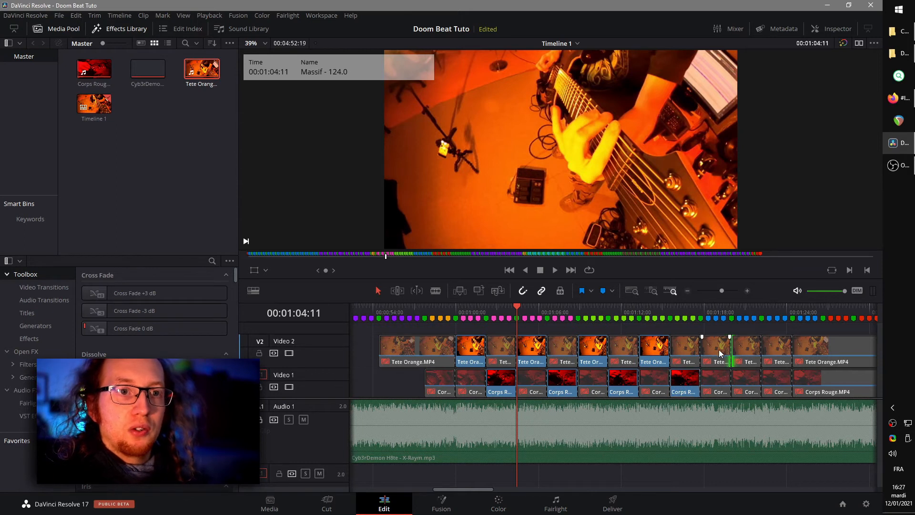
{"action": "key", "text": "d"}
{"action": "left_click", "coordinate": [741, 380]}
{"action": "key", "text": "d"}
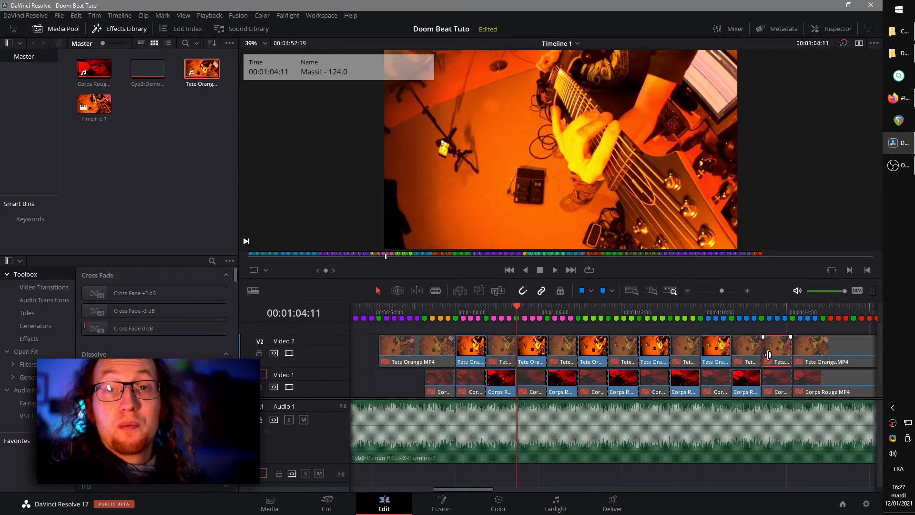
Play the alternating segments from 00:01:00:00 to check that the camera changes match the beat markers.
{"action": "left_click", "coordinate": [461, 314]}
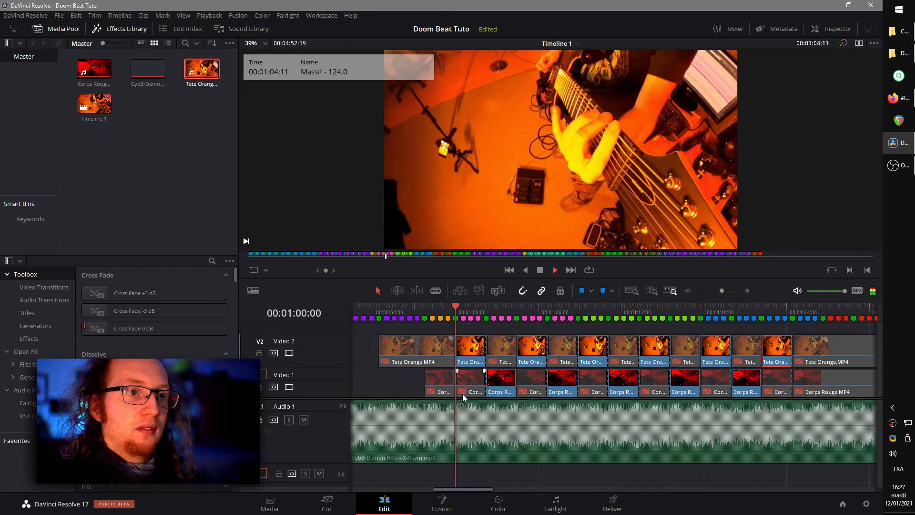
{"action": "key", "text": "space"}
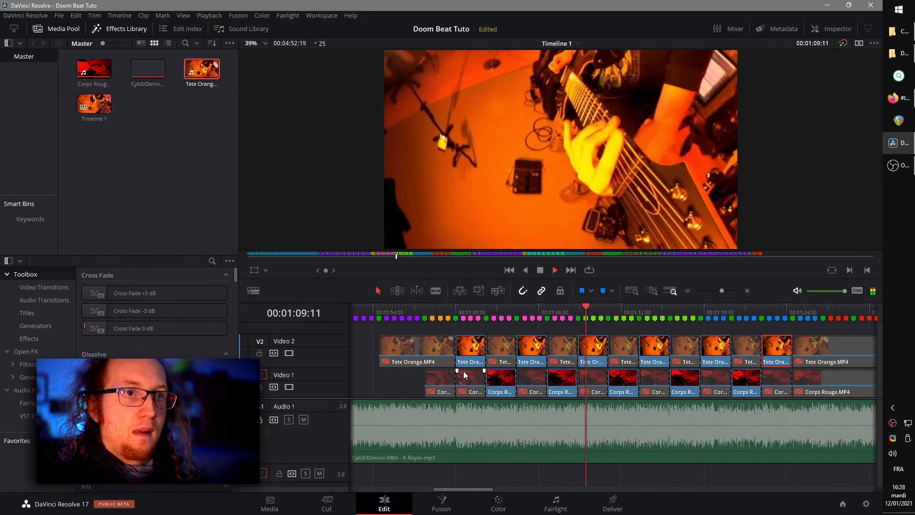
{"action": "key", "text": "space"}
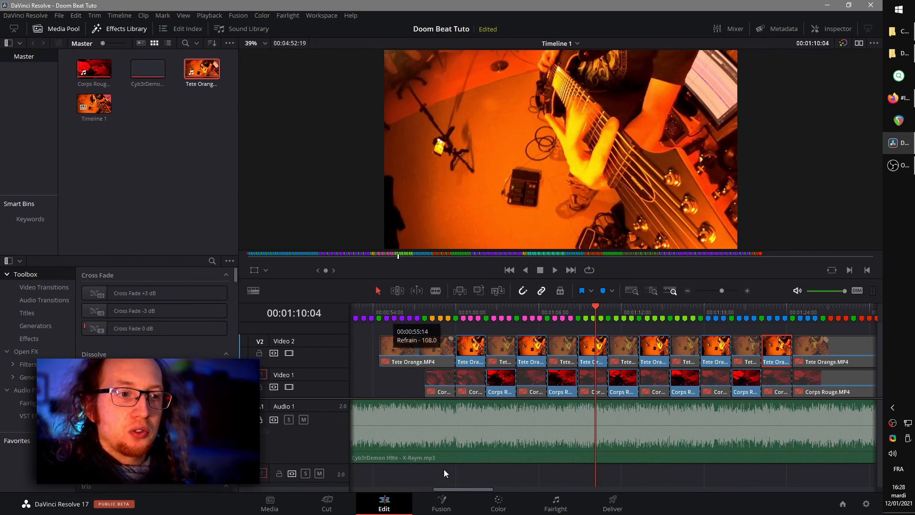
{"action": "mouse_move", "coordinate": [455, 487]}
{"action": "left_mouse_down"}
{"action": "mouse_move", "coordinate": [475, 490]}
{"action": "mouse_move", "coordinate": [465, 491]}
{"action": "left_mouse_up"}
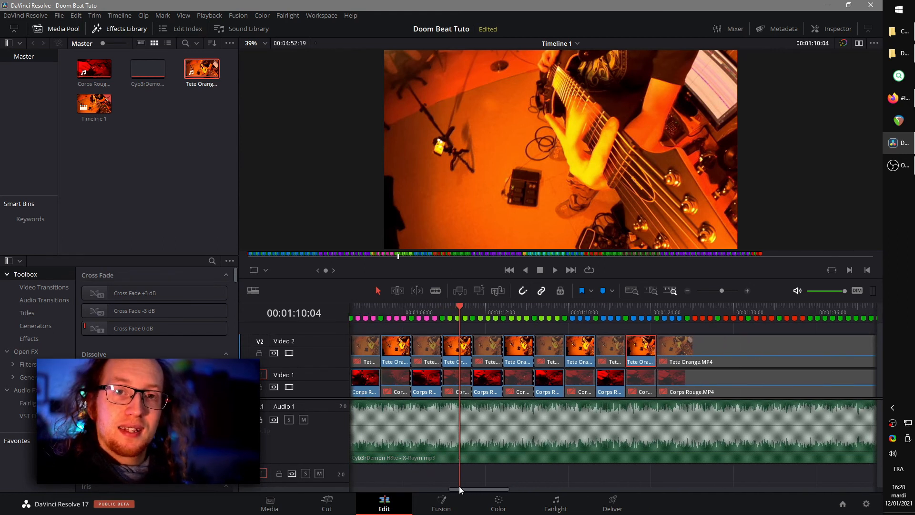